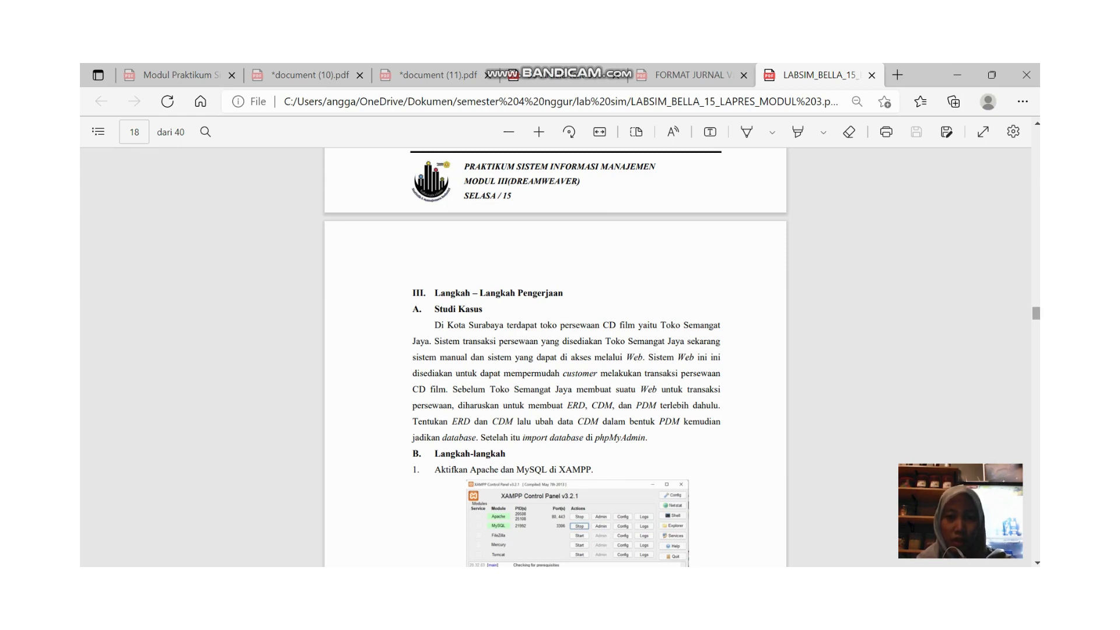
# - Scroll the lab module PDF down to the Langkah-langkah section
pyautogui.scroll(-5, 555, 357)
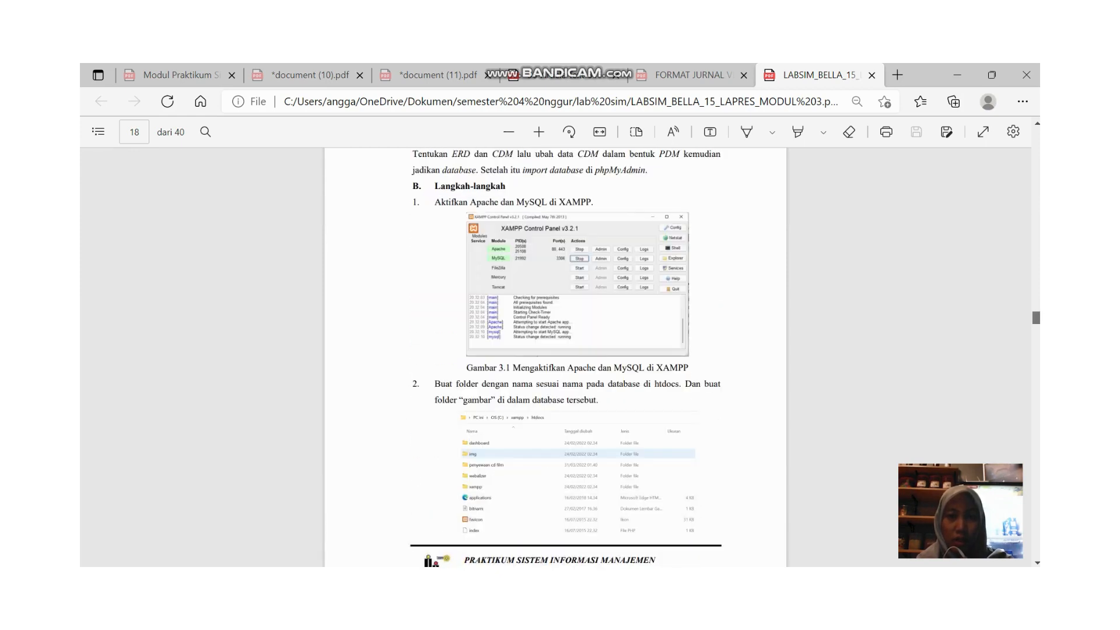
pyautogui.scroll(-15, 555, 357)
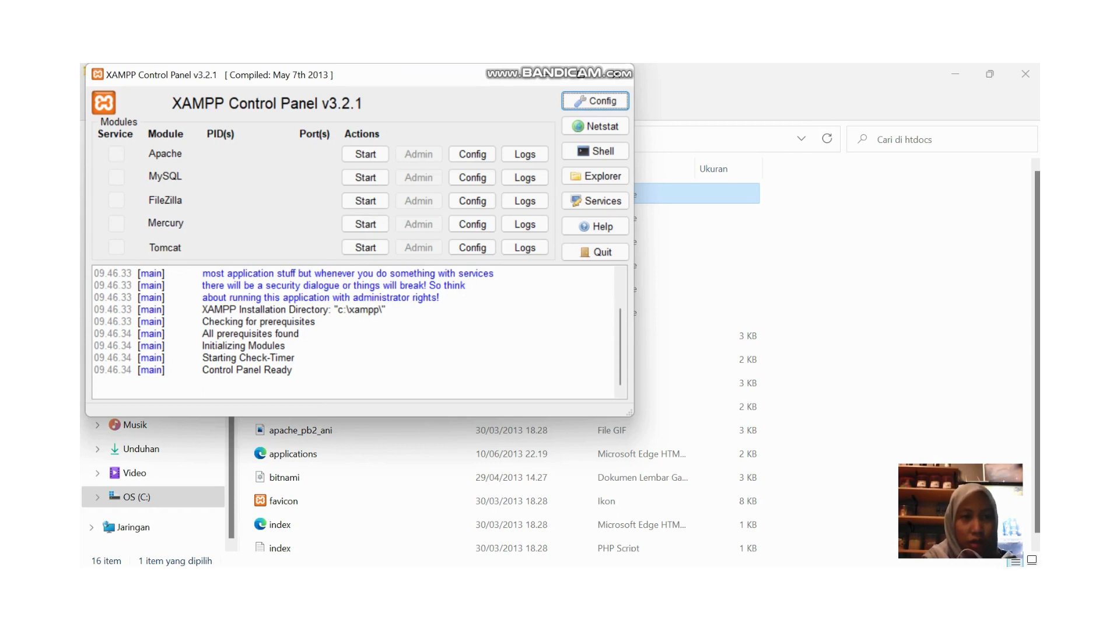
# - Start Apache and MySQL in XAMPP, minimize the control panel, and switch to the browser
pyautogui.click(365, 154)
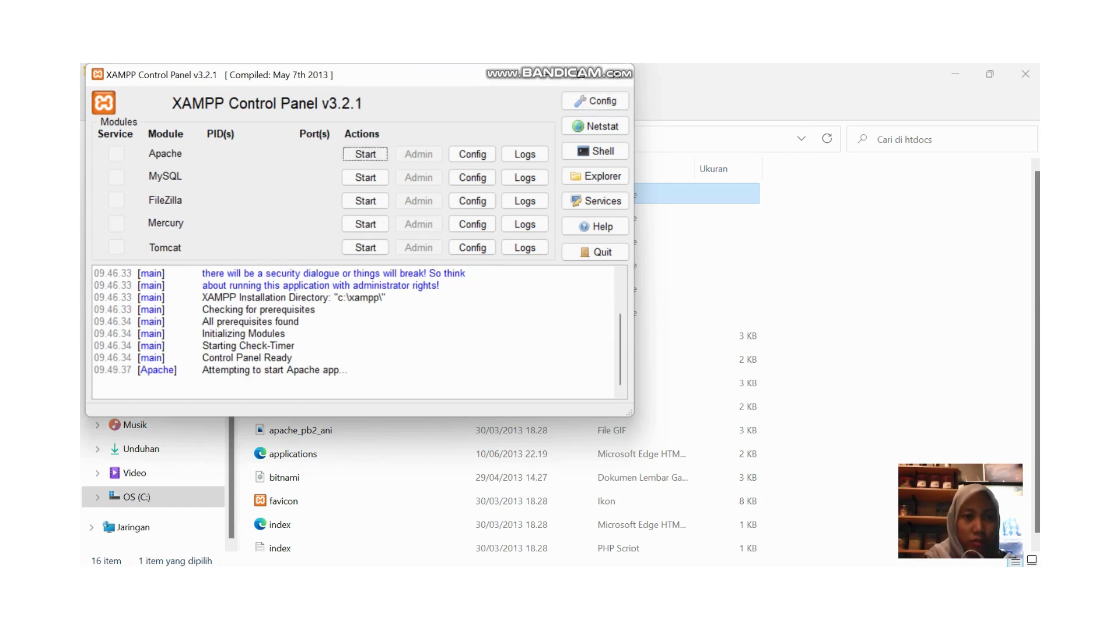
pyautogui.click(365, 177)
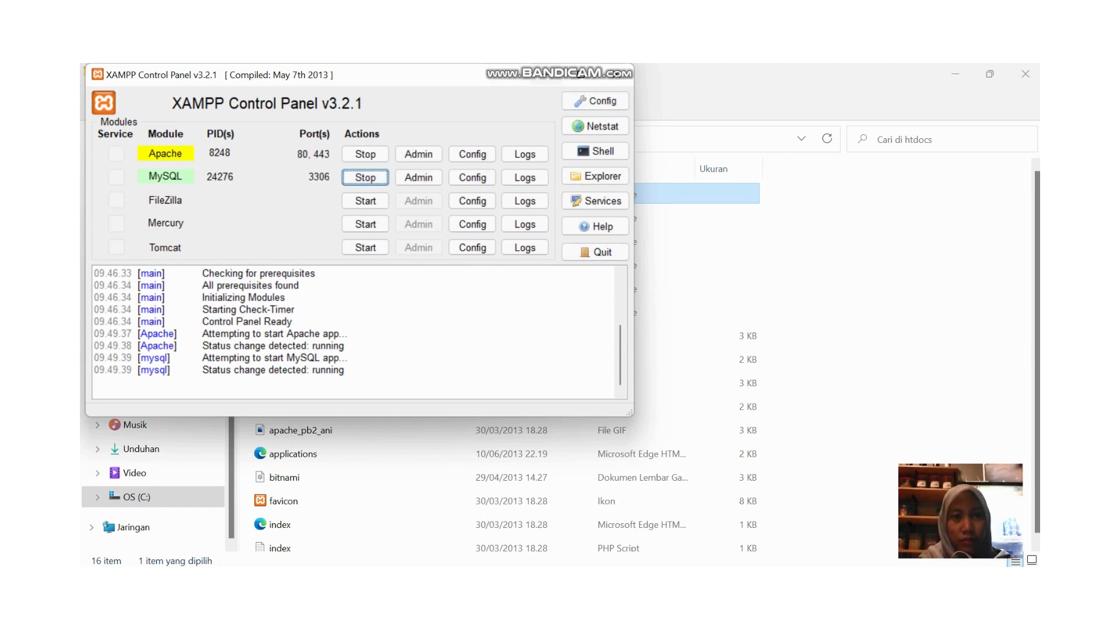
pyautogui.click(546, 74)
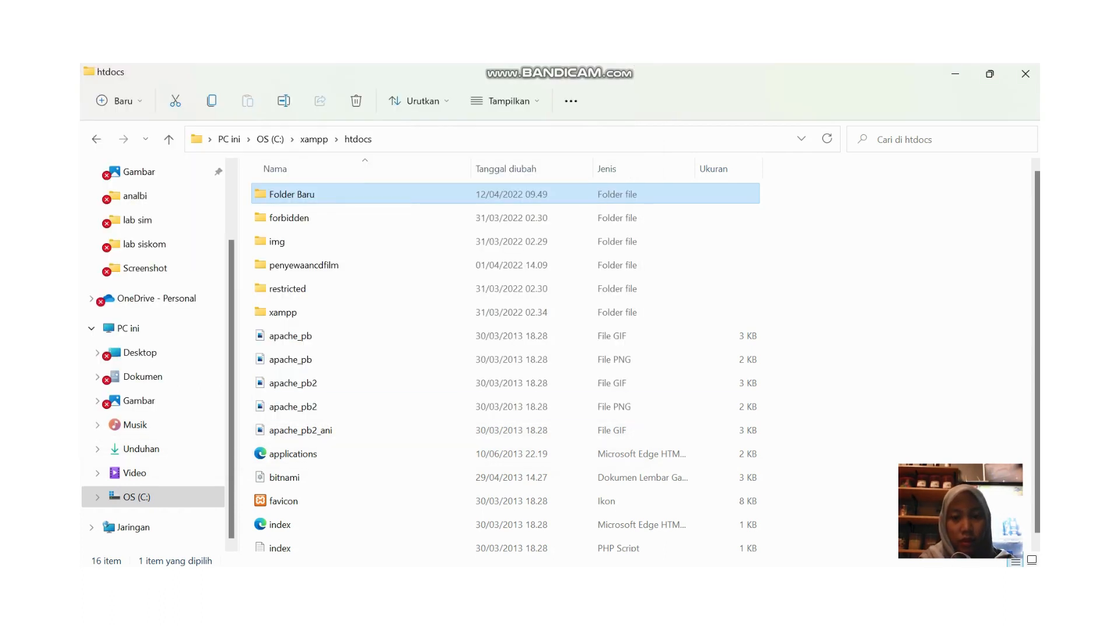
pyautogui.hotkey('alt', 'Tab')
# - Open localhost/phpmyadmin, browse the penyewaancdfilm database, then view the Pengguna user accounts list
pyautogui.write('l')
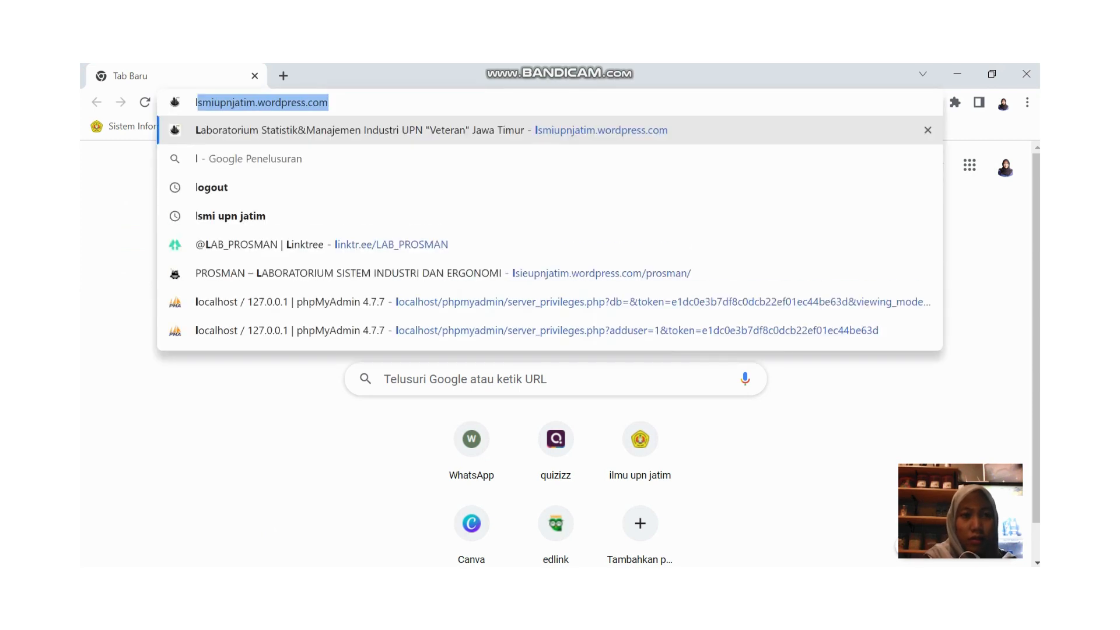
pyautogui.write('oc')
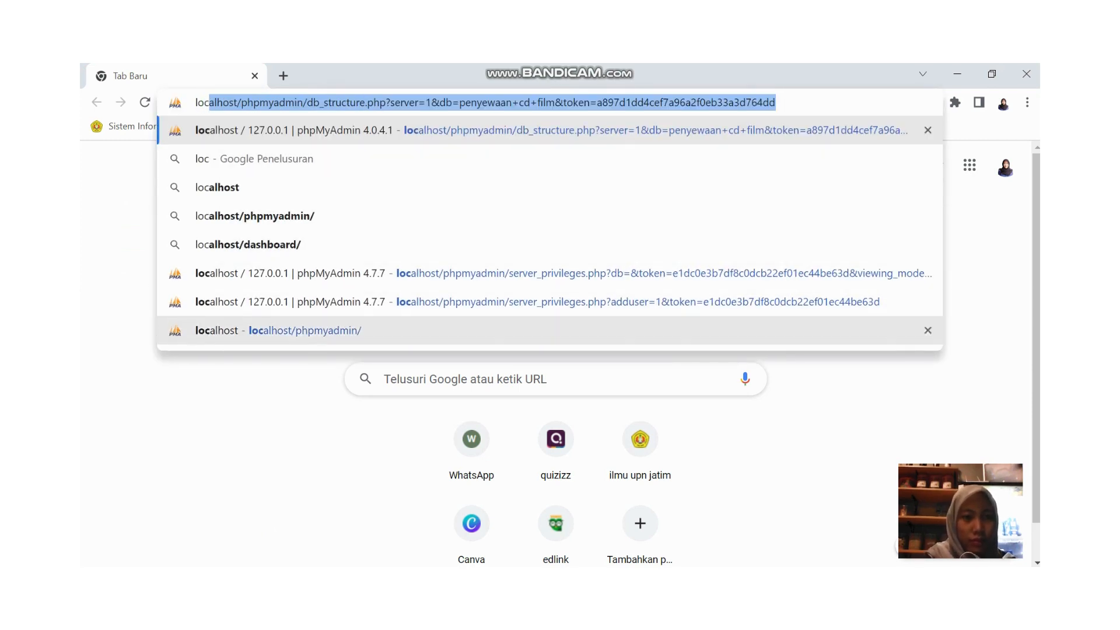
pyautogui.click(274, 330)
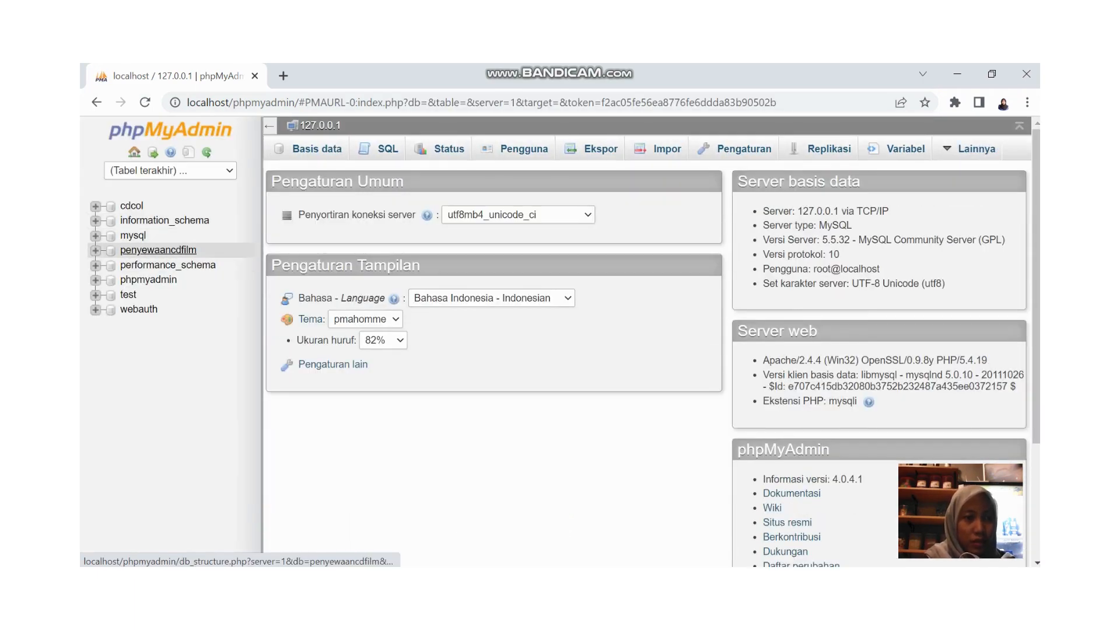
pyautogui.click(158, 250)
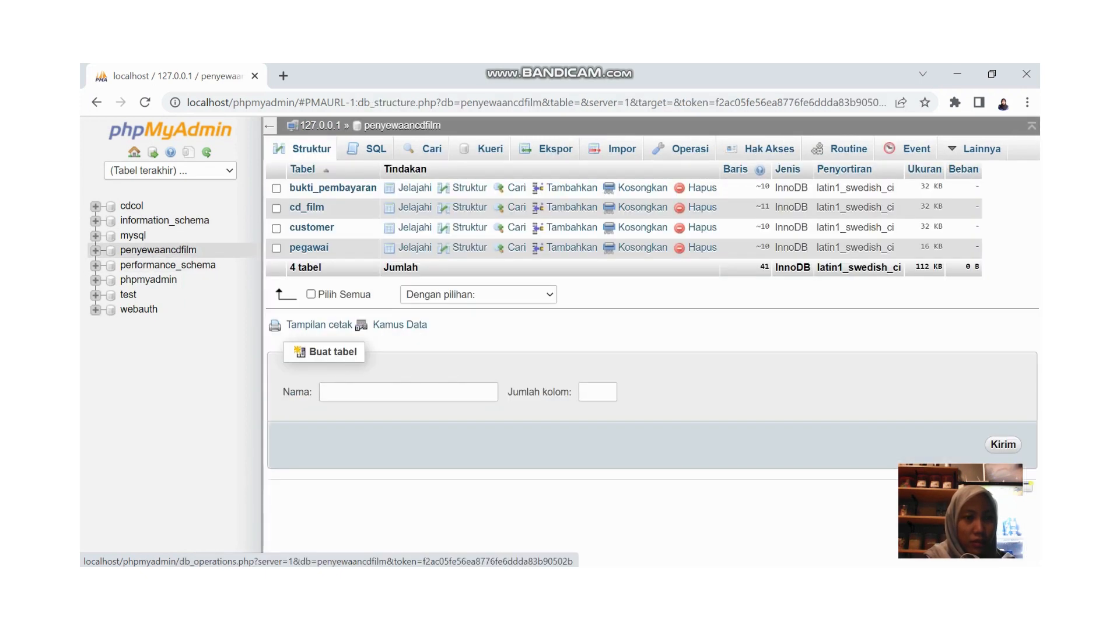
pyautogui.click(688, 148)
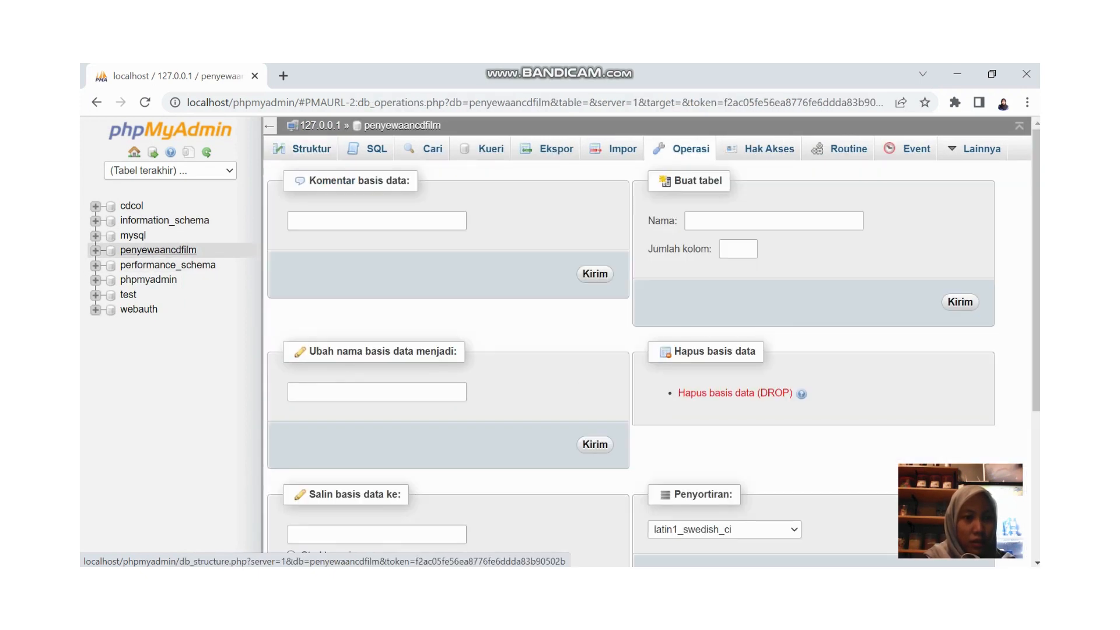
pyautogui.click(158, 250)
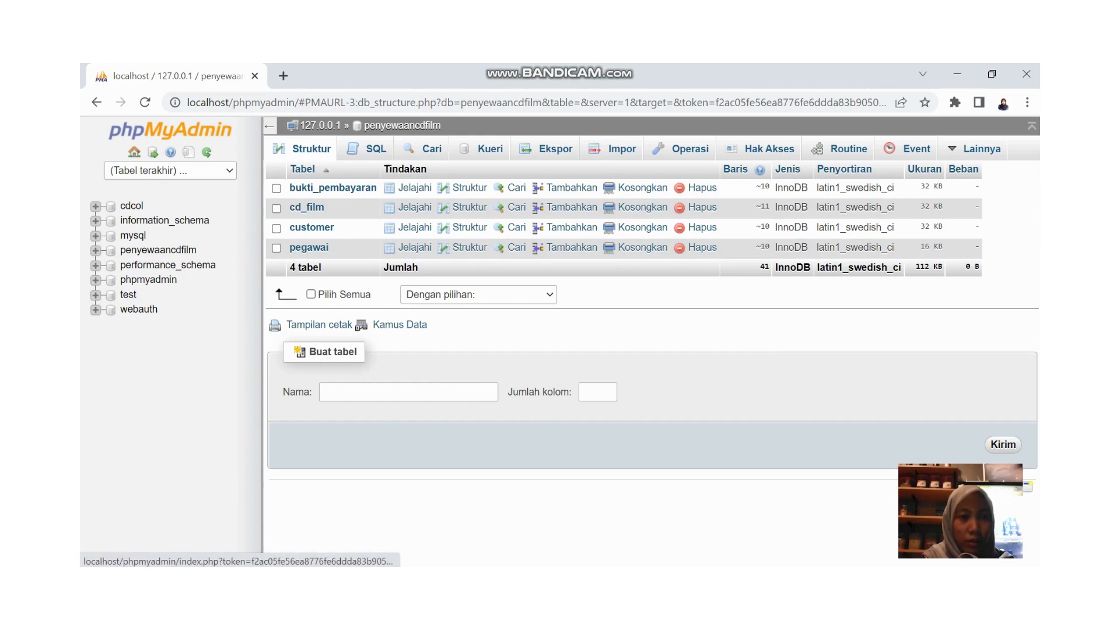
pyautogui.click(135, 152)
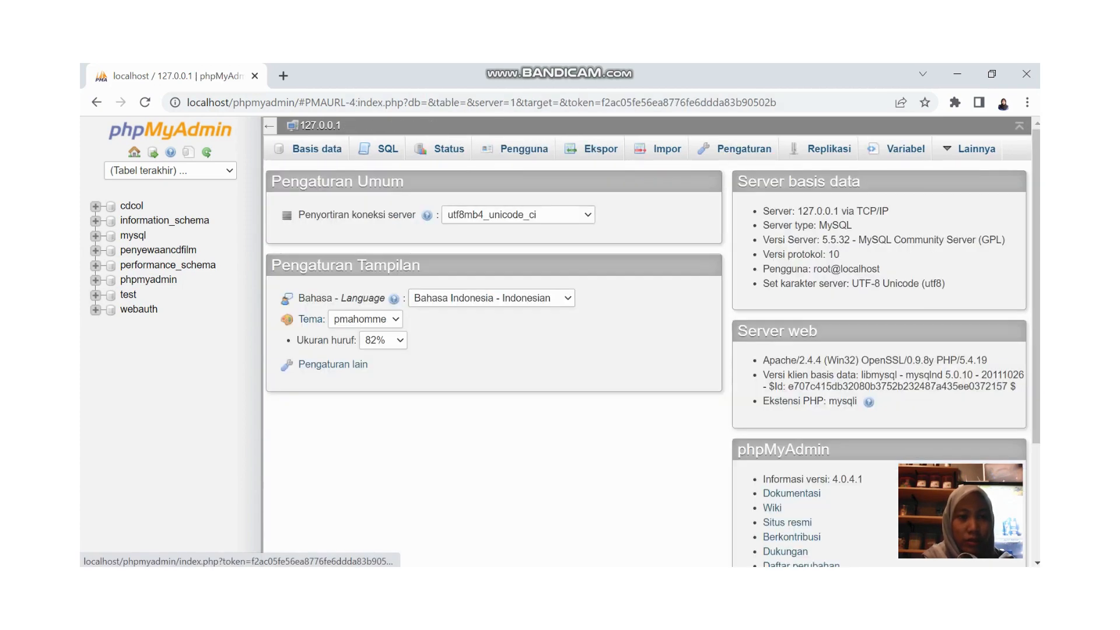
pyautogui.click(523, 149)
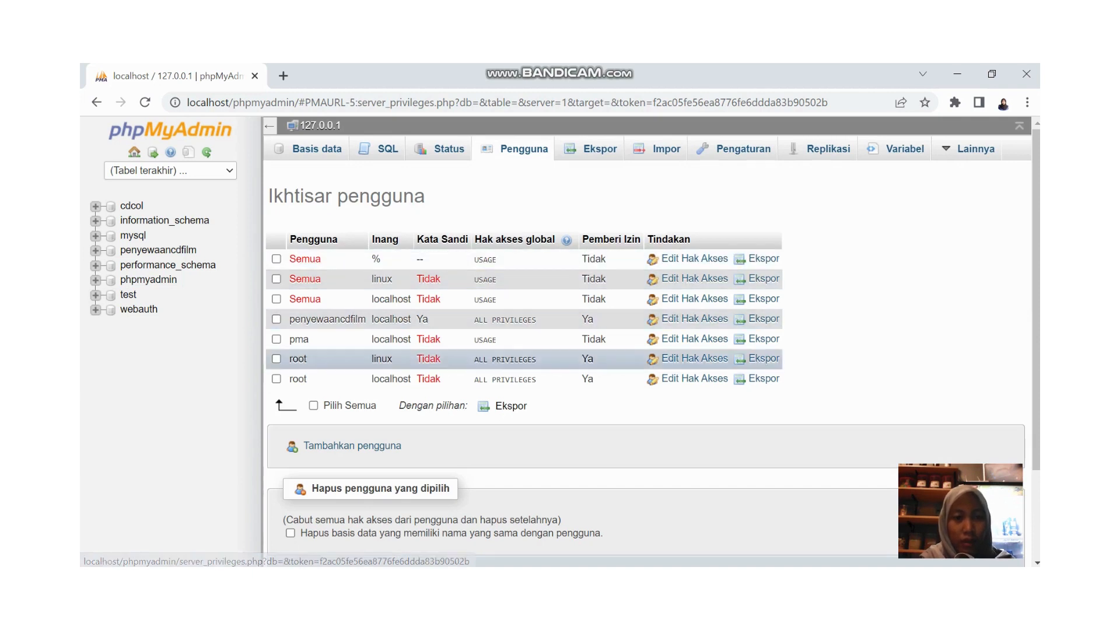
# - Start a new user account and enter the user name persewaancd
pyautogui.click(351, 445)
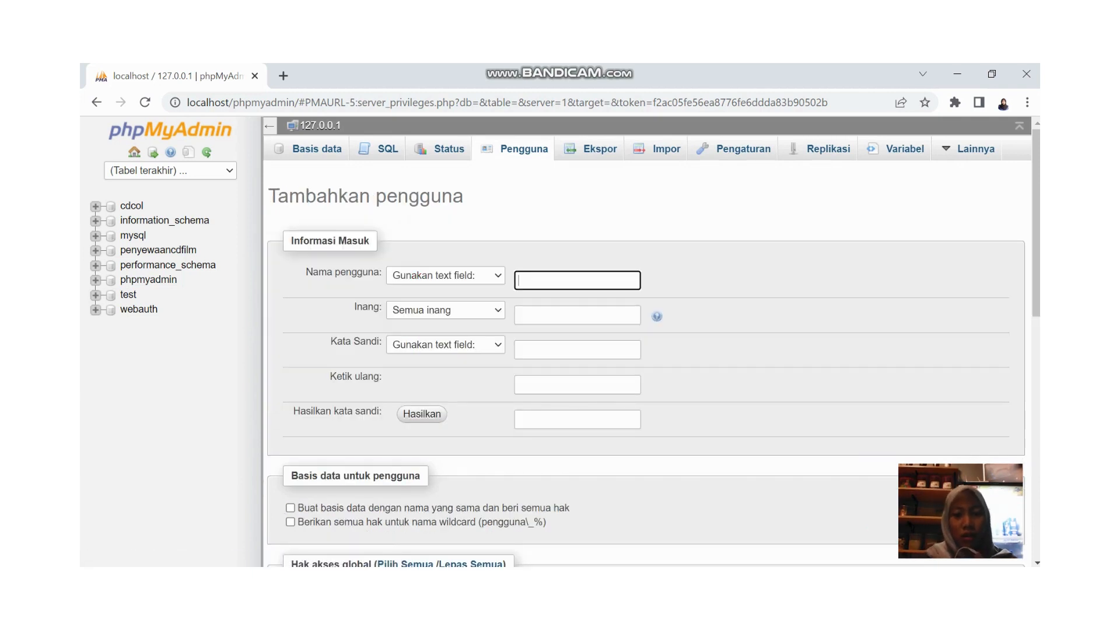
pyautogui.write('pen')
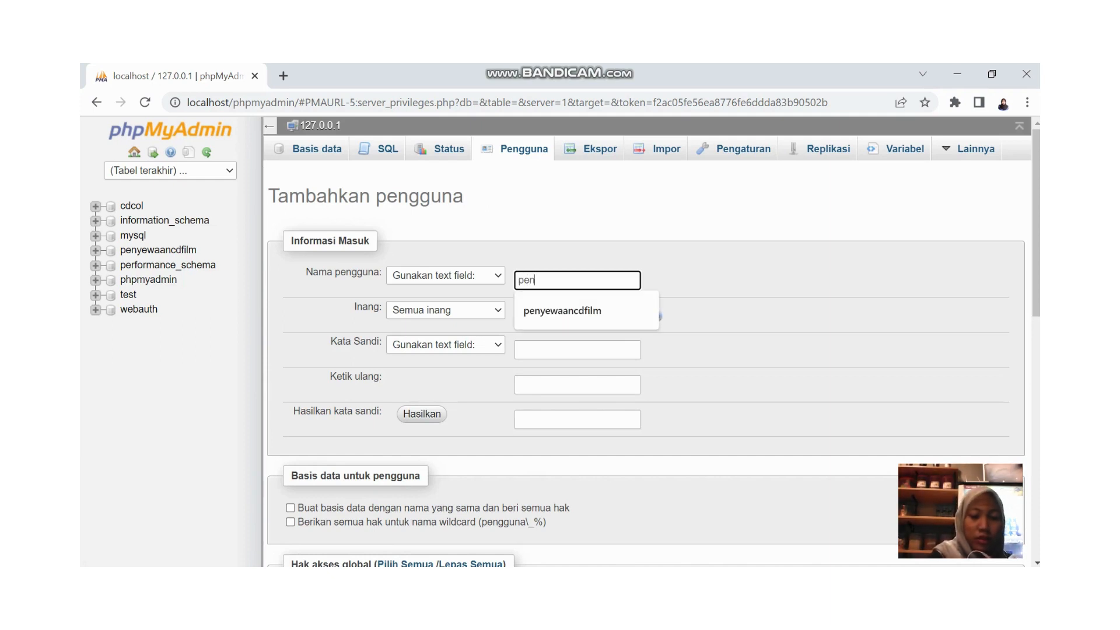
pyautogui.write('yewa')
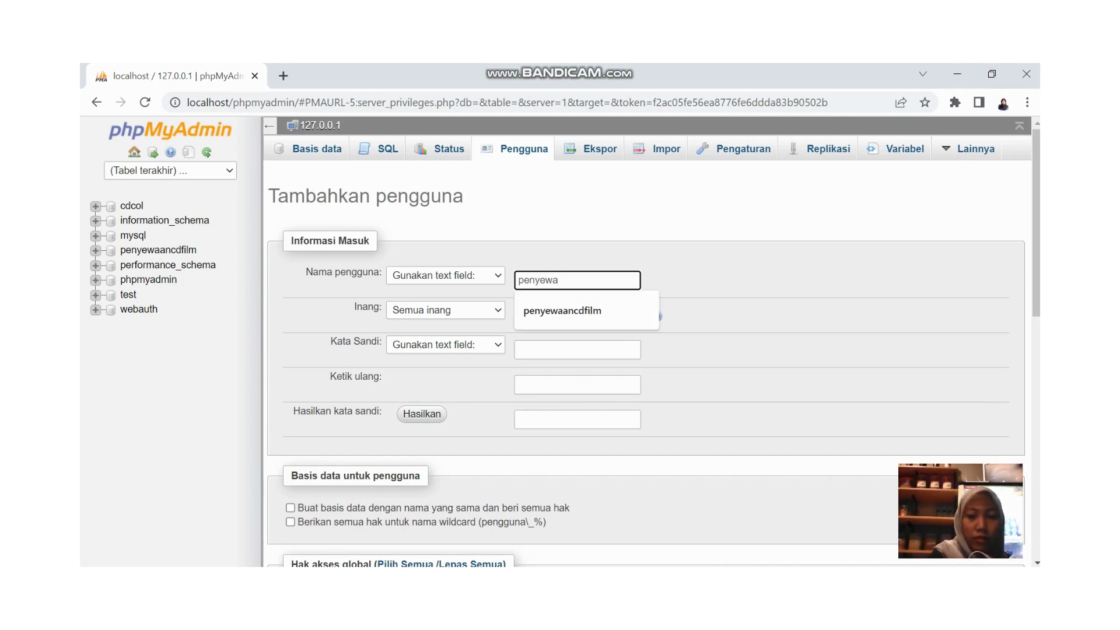
pyautogui.press('BackSpace')
pyautogui.press('BackSpace')
pyautogui.press('BackSpace')
pyautogui.press('BackSpace')
pyautogui.press('BackSpace')
pyautogui.write('rs')
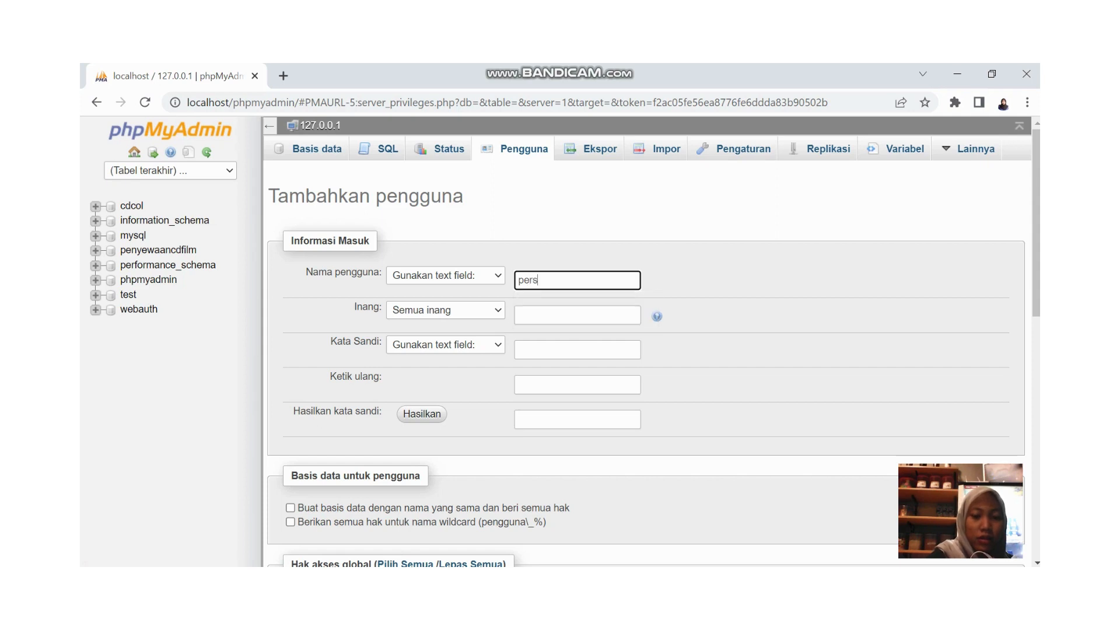
pyautogui.write('ewaancd')
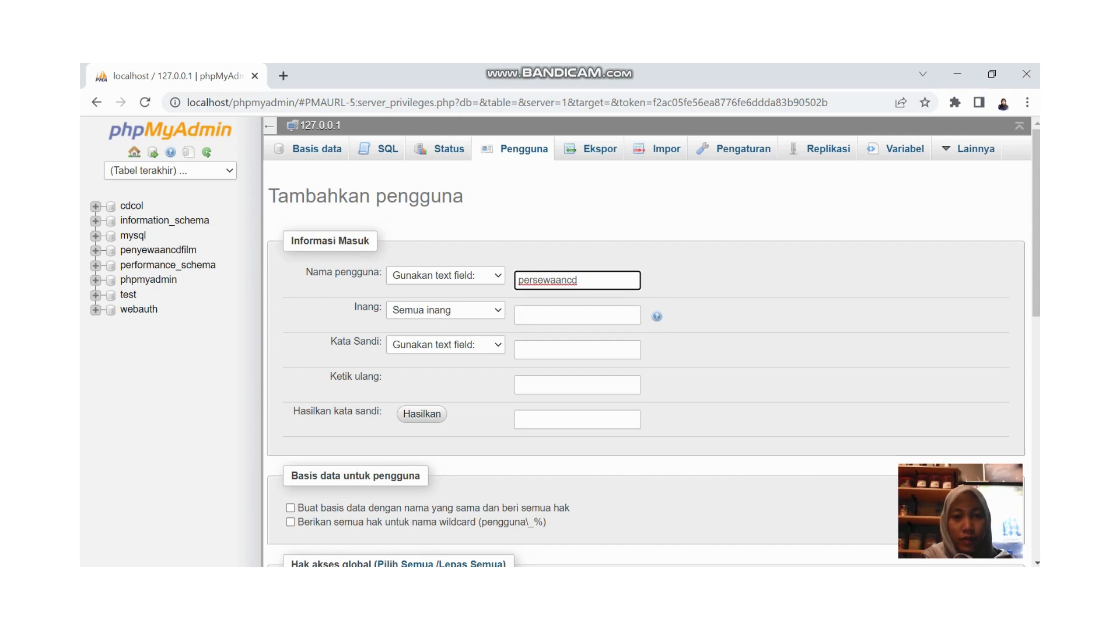
# - Set the host to Lokal (localhost) and enter the account password twice
pyautogui.click(445, 309)
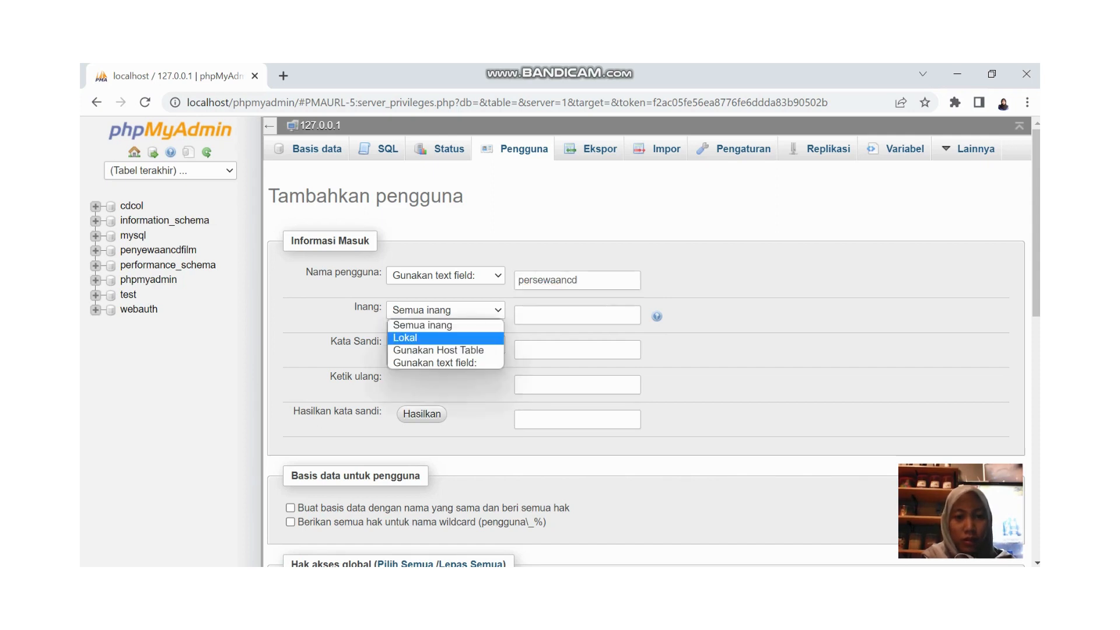
pyautogui.click(420, 338)
pyautogui.click(577, 350)
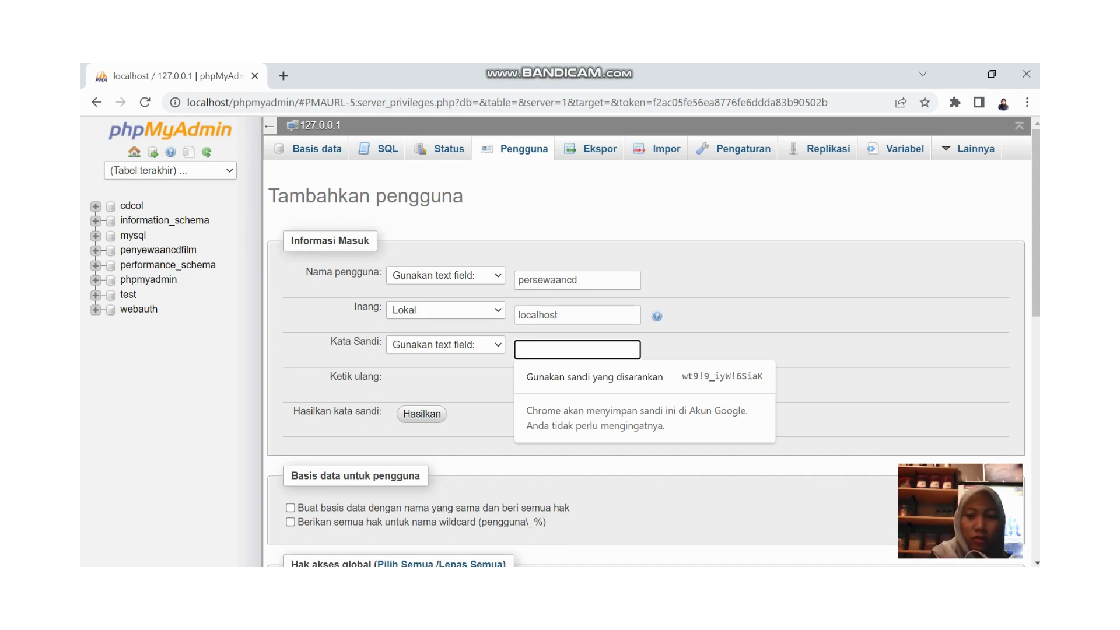
pyautogui.write('12345678')
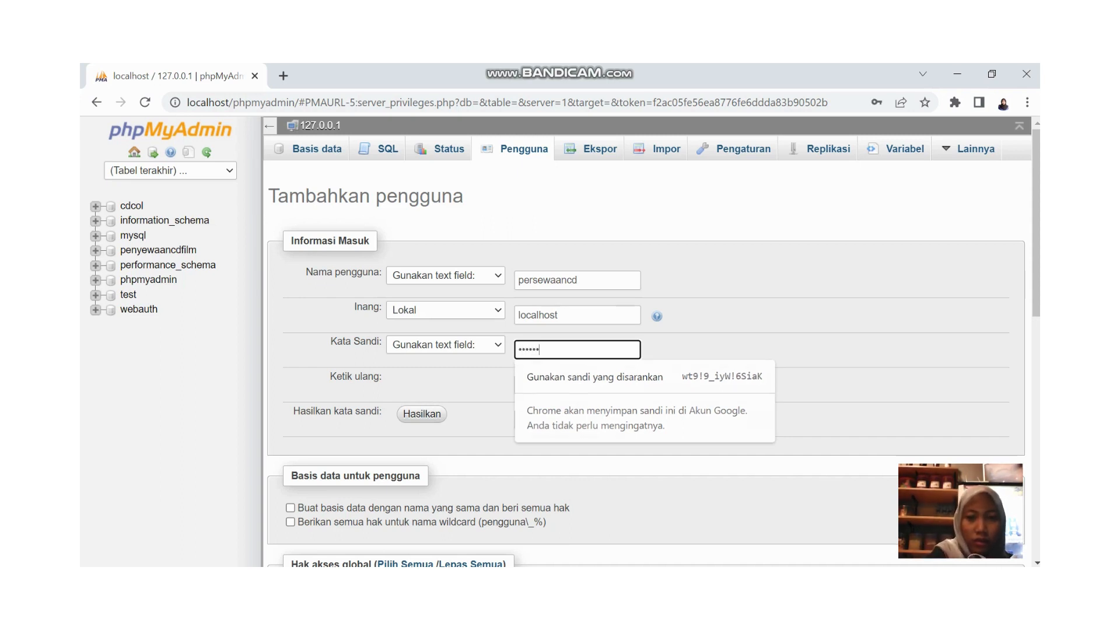
pyautogui.write('90')
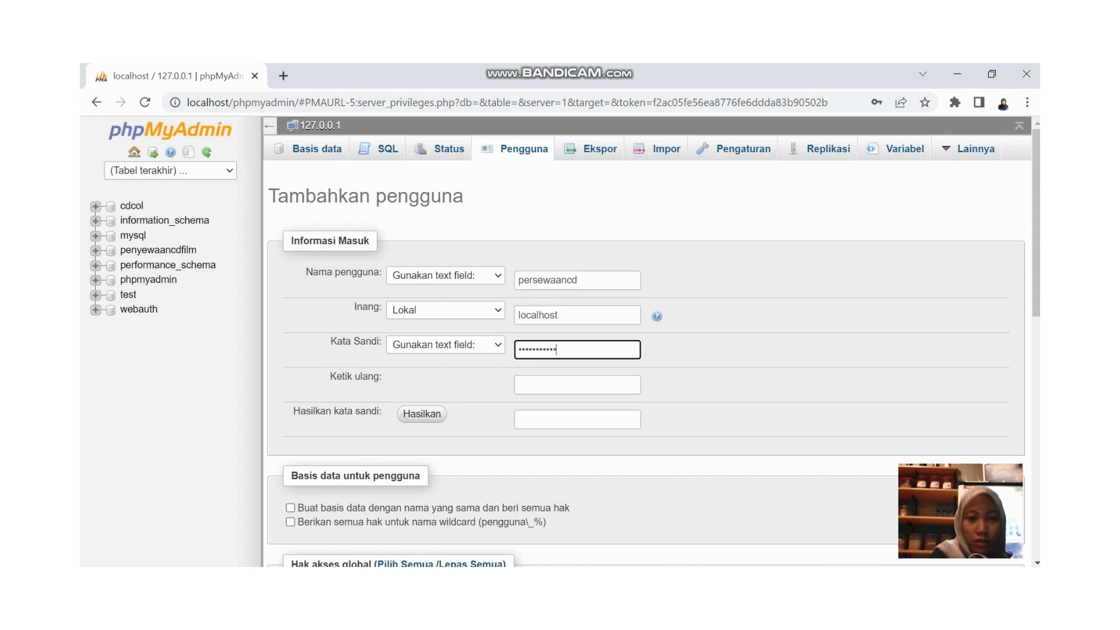
pyautogui.write('••••')
pyautogui.press('Tab')
pyautogui.write('1234')
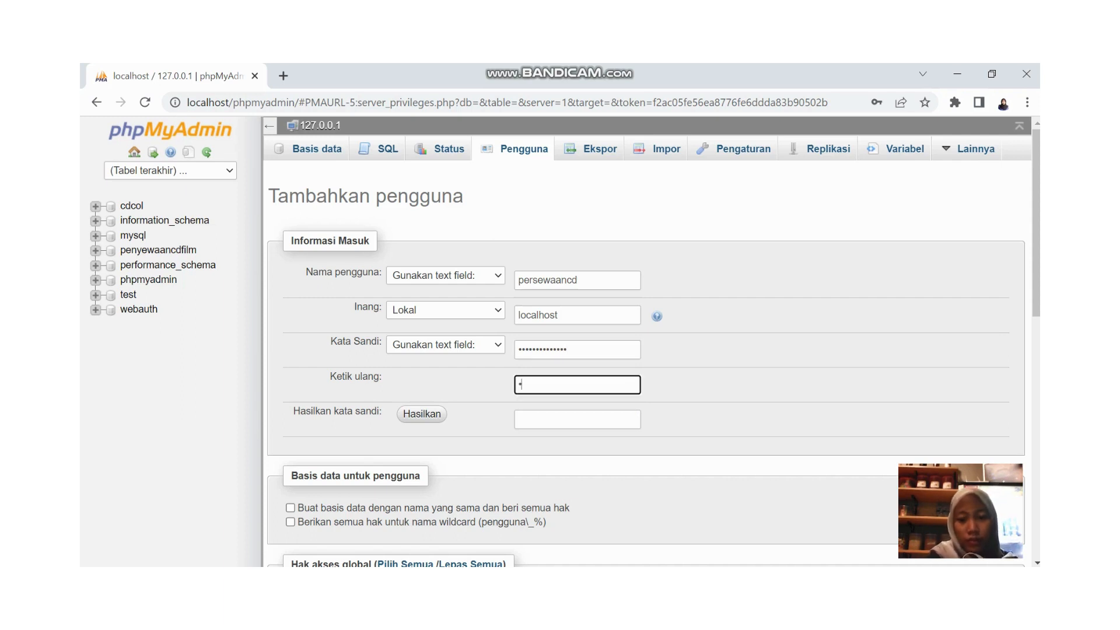
pyautogui.write('5678901')
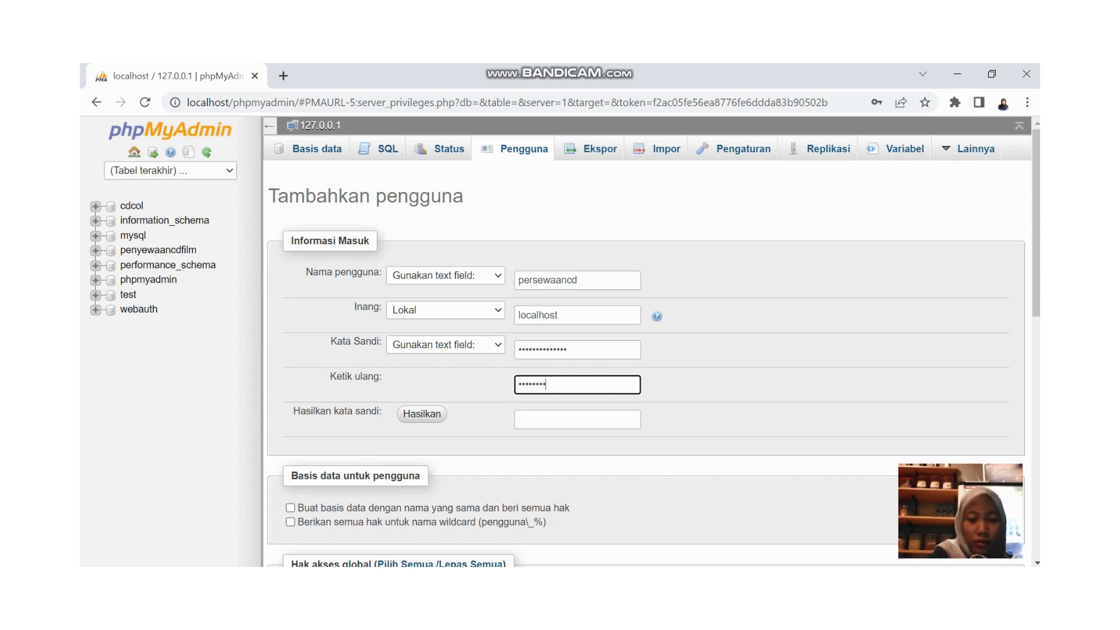
pyautogui.write('234')
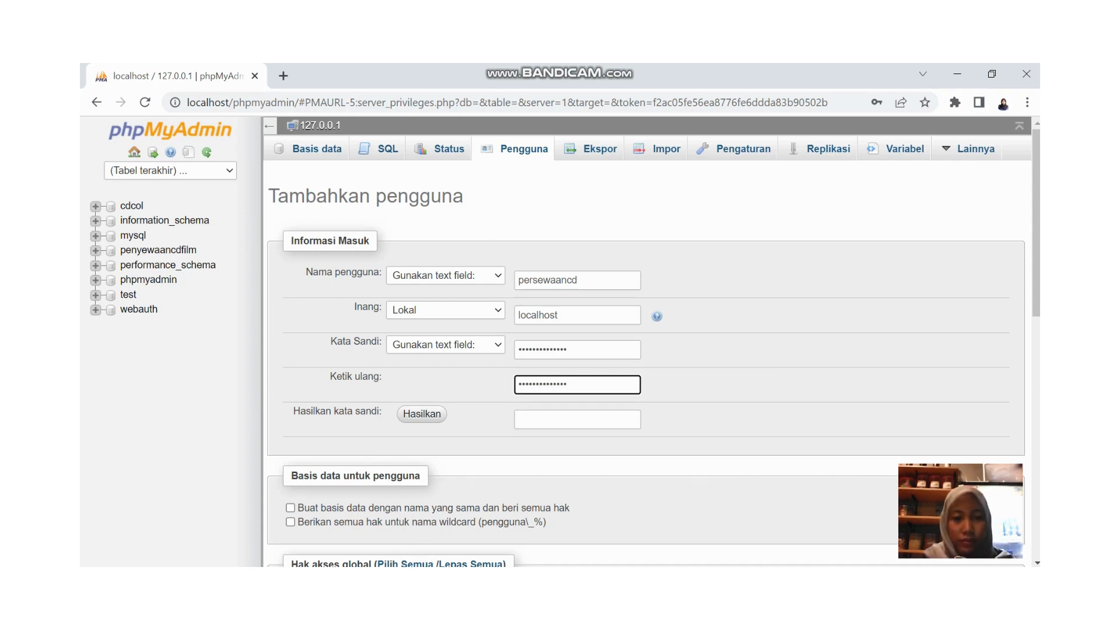
pyautogui.click(1038, 295)
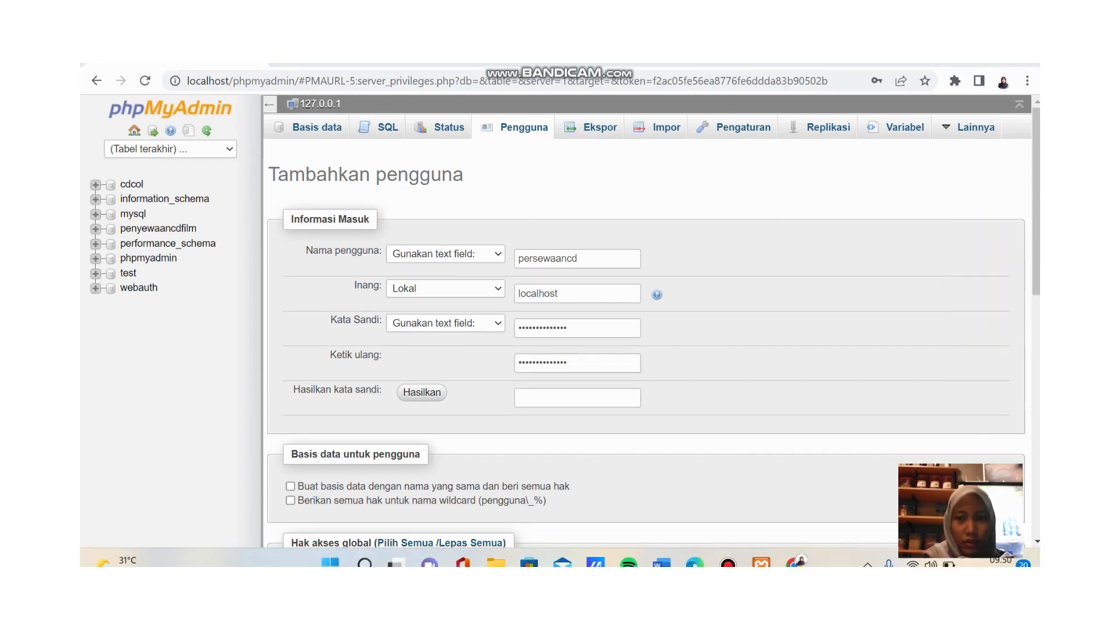
pyautogui.moveTo(1036, 233); pyautogui.dragTo(1036, 327)
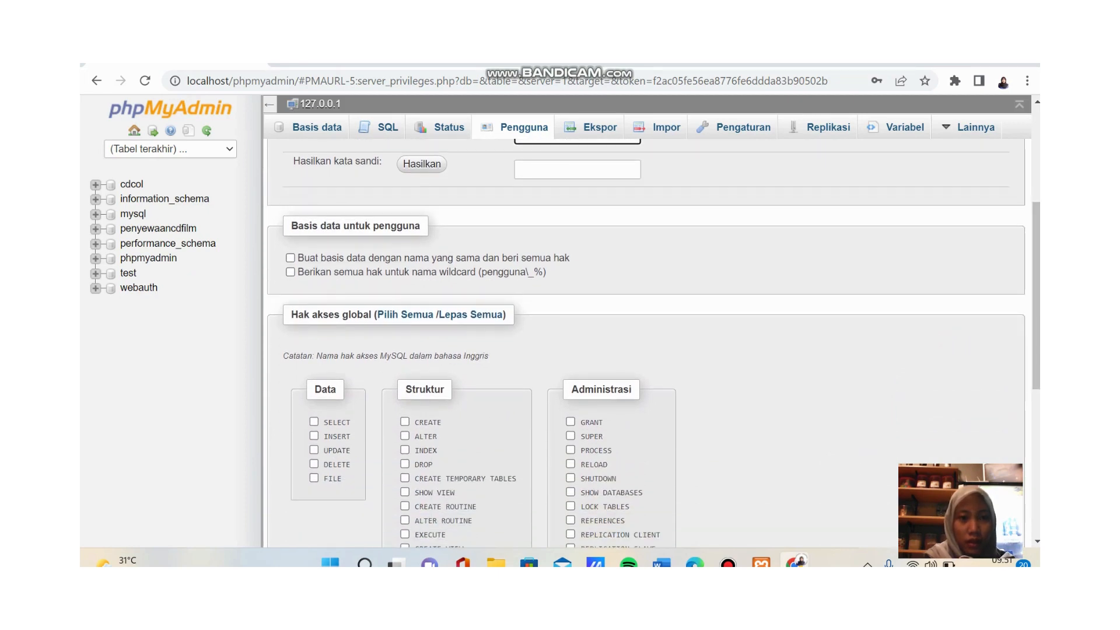
# - Grant persewaancd all global privileges, create the account, and bring up the htdocs folder
pyautogui.click(405, 315)
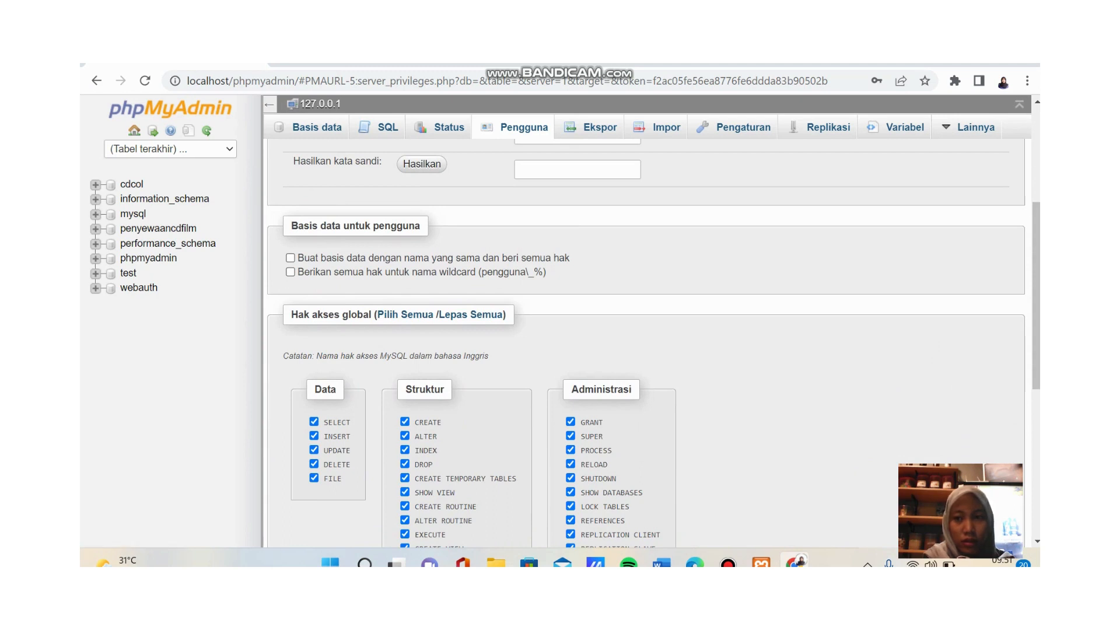
pyautogui.scroll(-6, 642, 344)
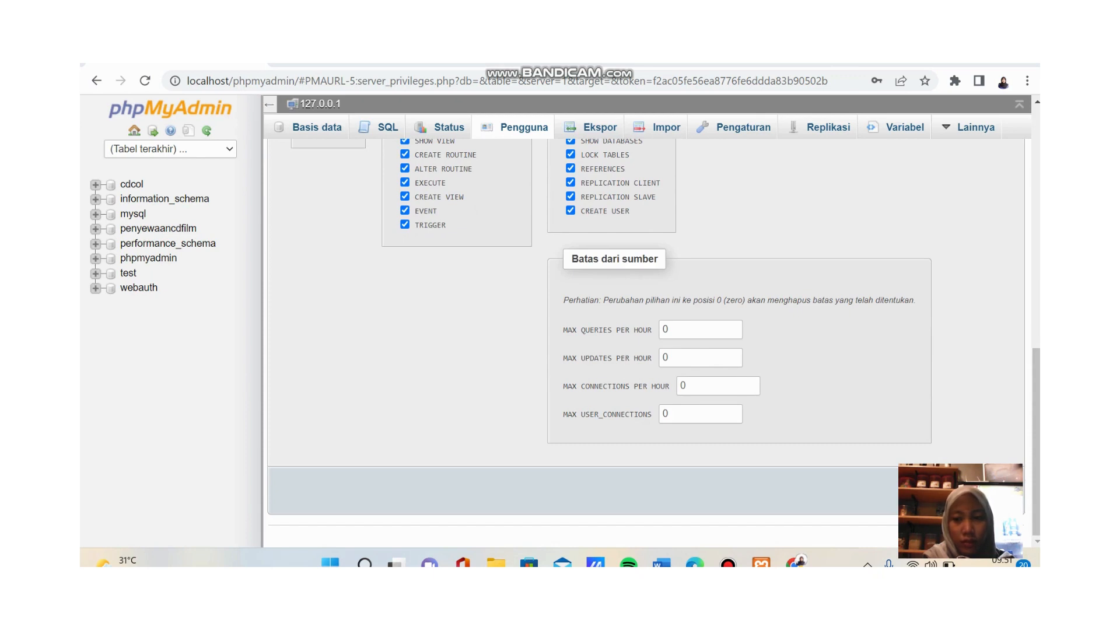
pyautogui.scroll(1, 642, 344)
pyautogui.scroll(-1, 642, 344)
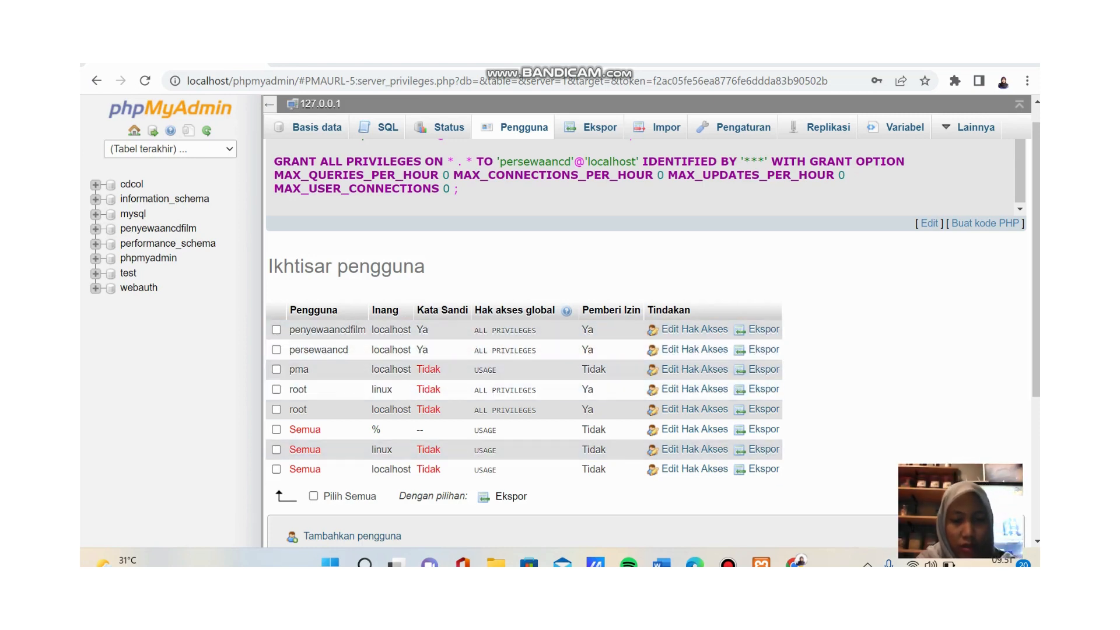
pyautogui.moveTo(496, 562)
pyautogui.click(499, 496)
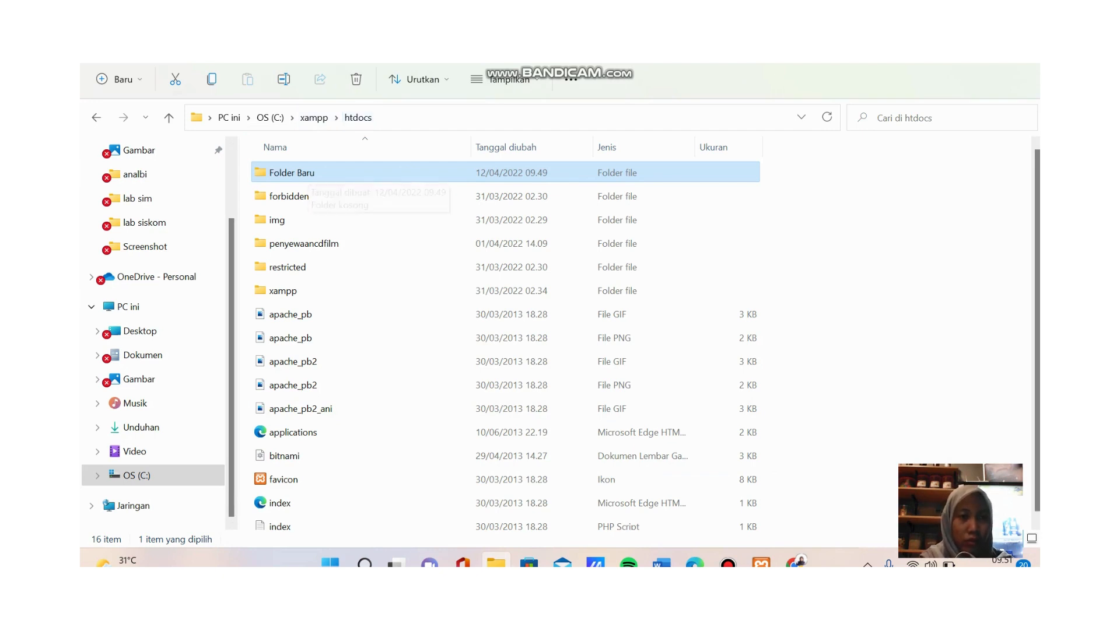
# - Rename Folder Baru in htdocs to persewaancd and open it
pyautogui.click(283, 79)
pyautogui.write('persewaa')
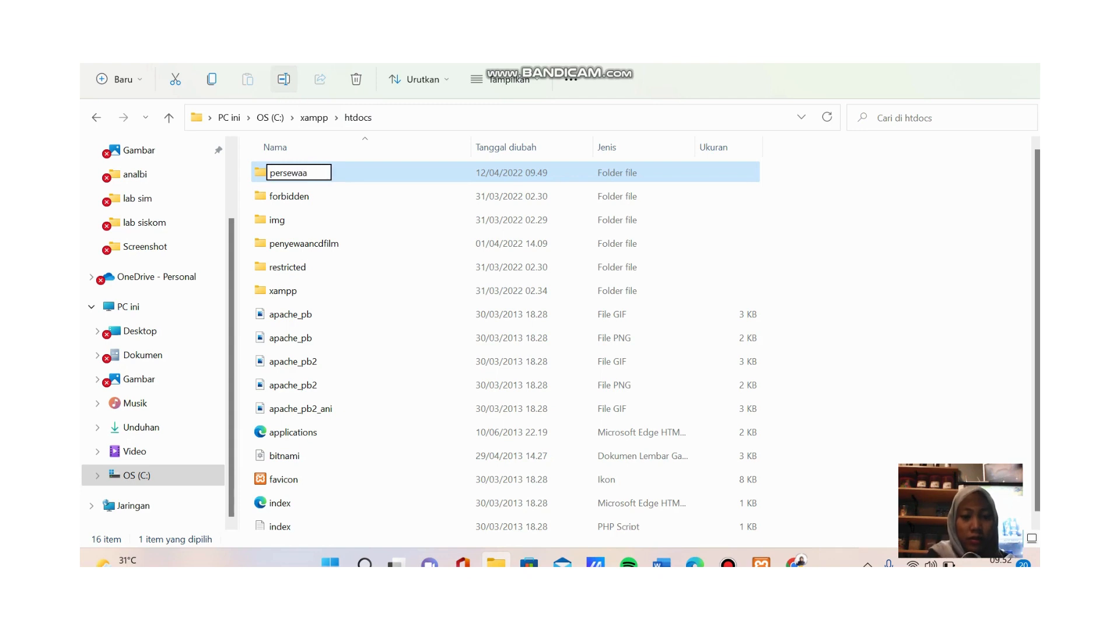
pyautogui.write('ncd')
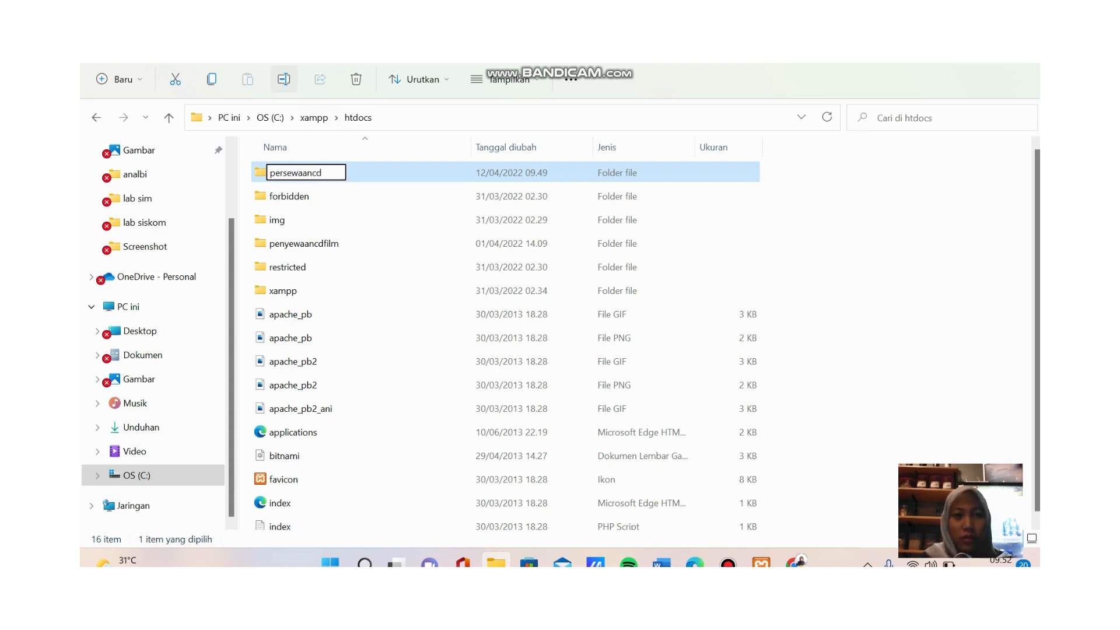
pyautogui.press('Return')
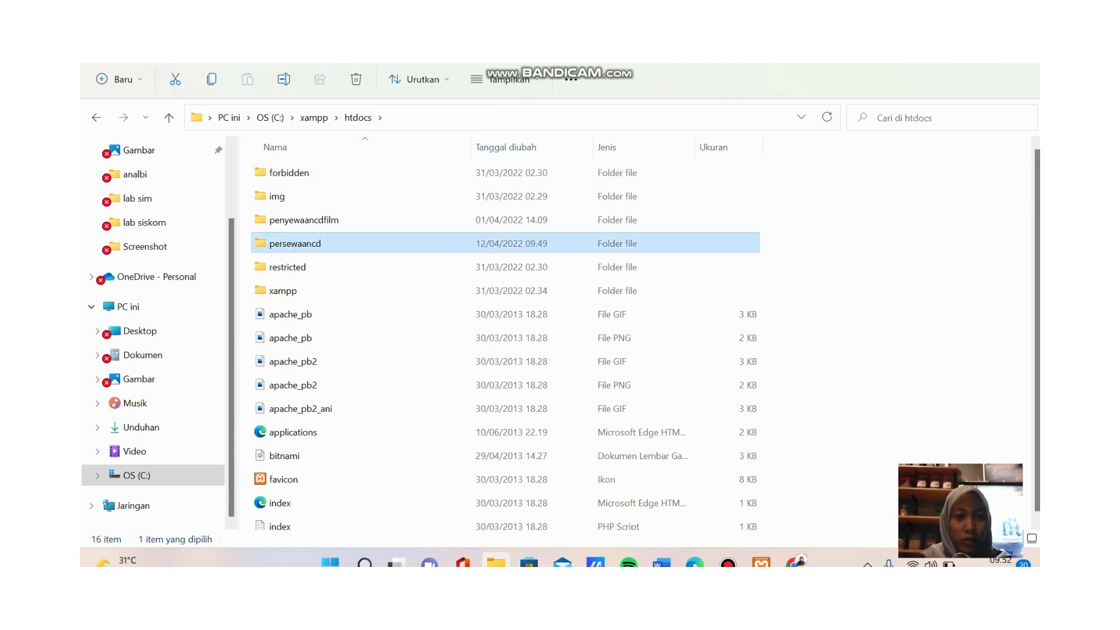
pyautogui.press('Return')
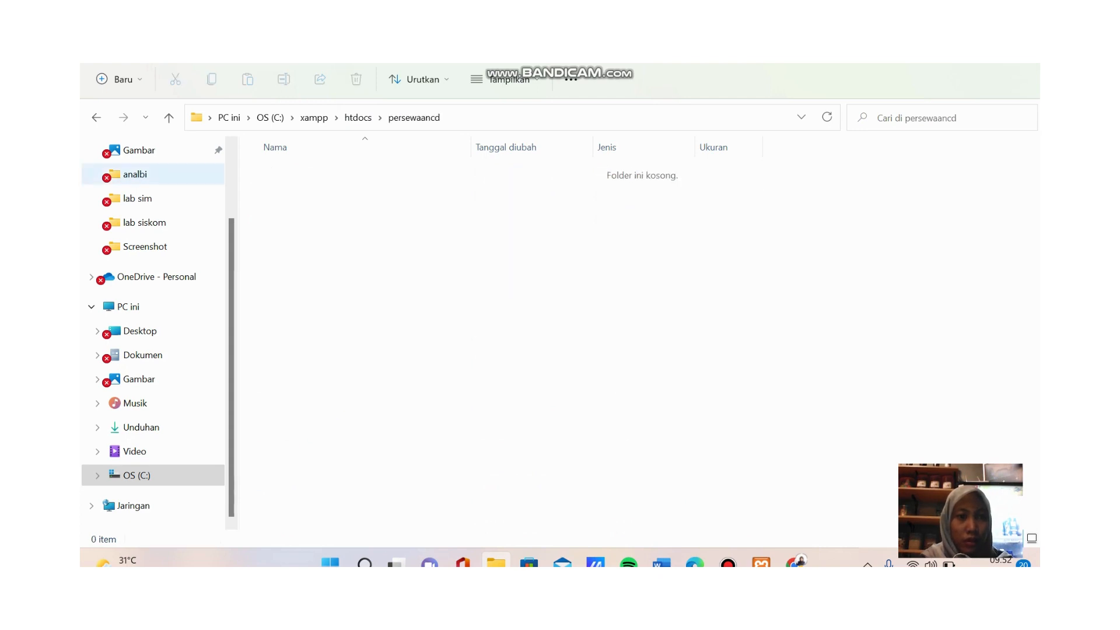
# - Create a new folder named gambar inside persewaancd
pyautogui.click(118, 79)
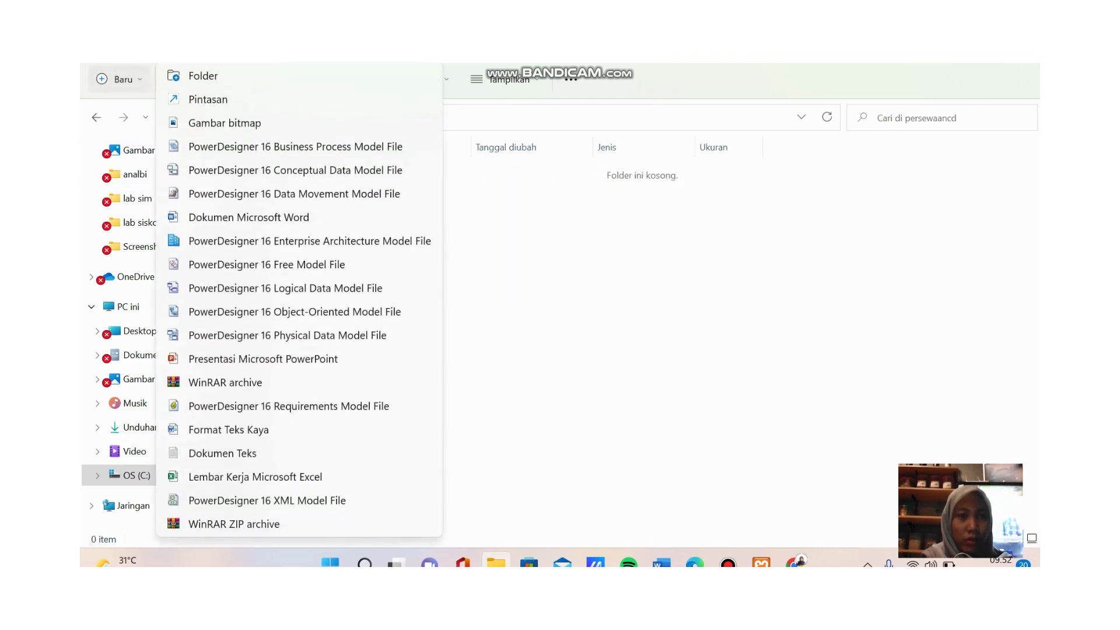
pyautogui.click(202, 75)
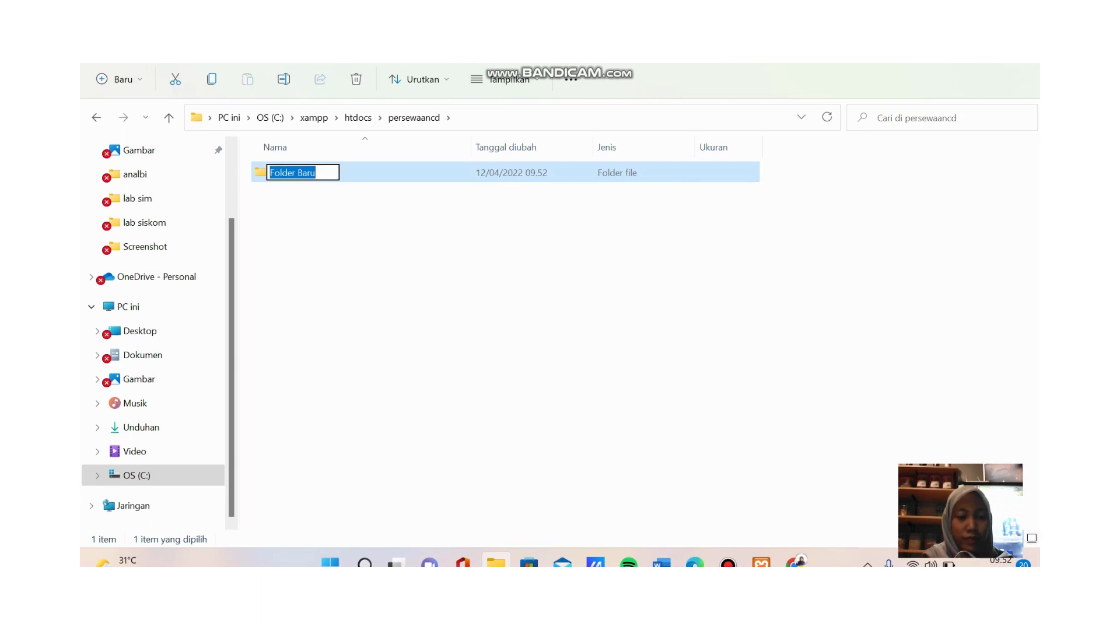
pyautogui.write('gamba')
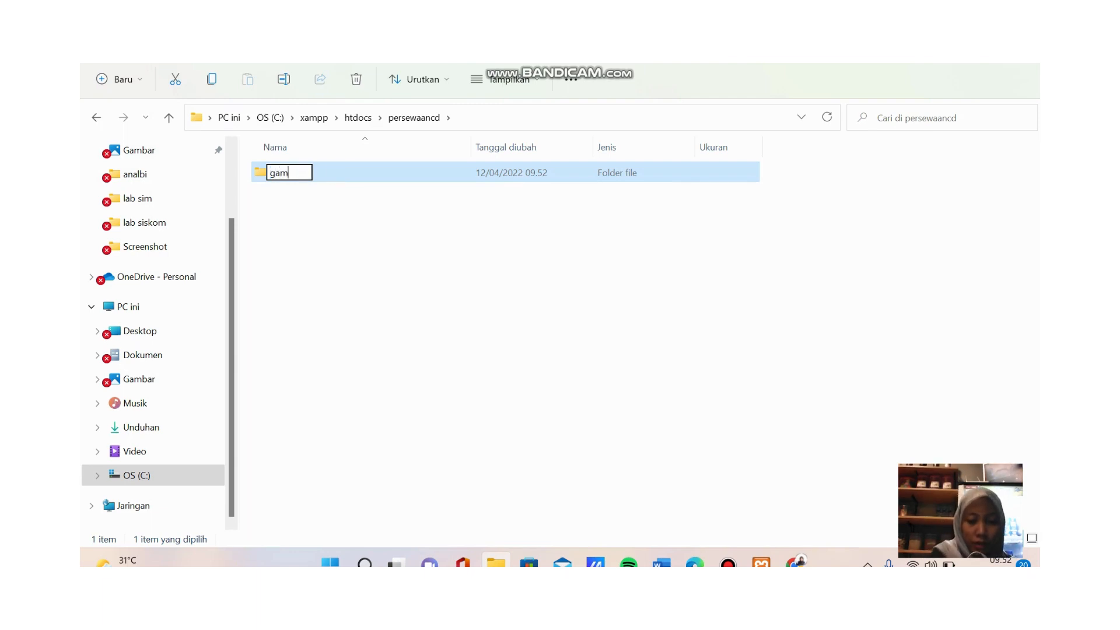
pyautogui.write('r')
pyautogui.press('Return')
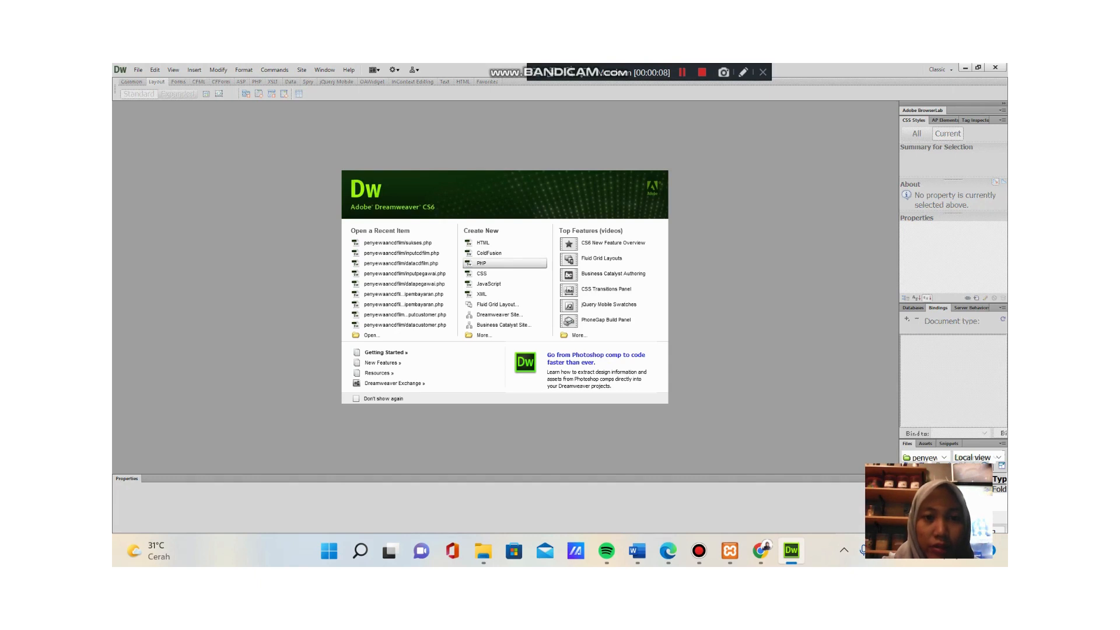
# - Create a new blank PHP document and switch to the Classic workspace
pyautogui.click(505, 263)
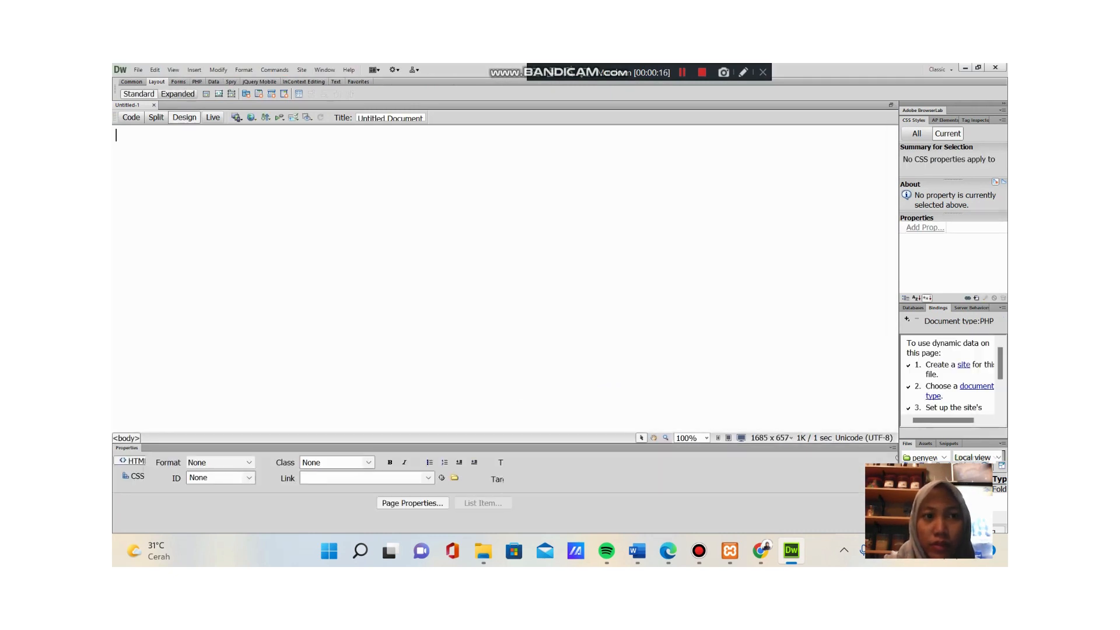
pyautogui.click(940, 70)
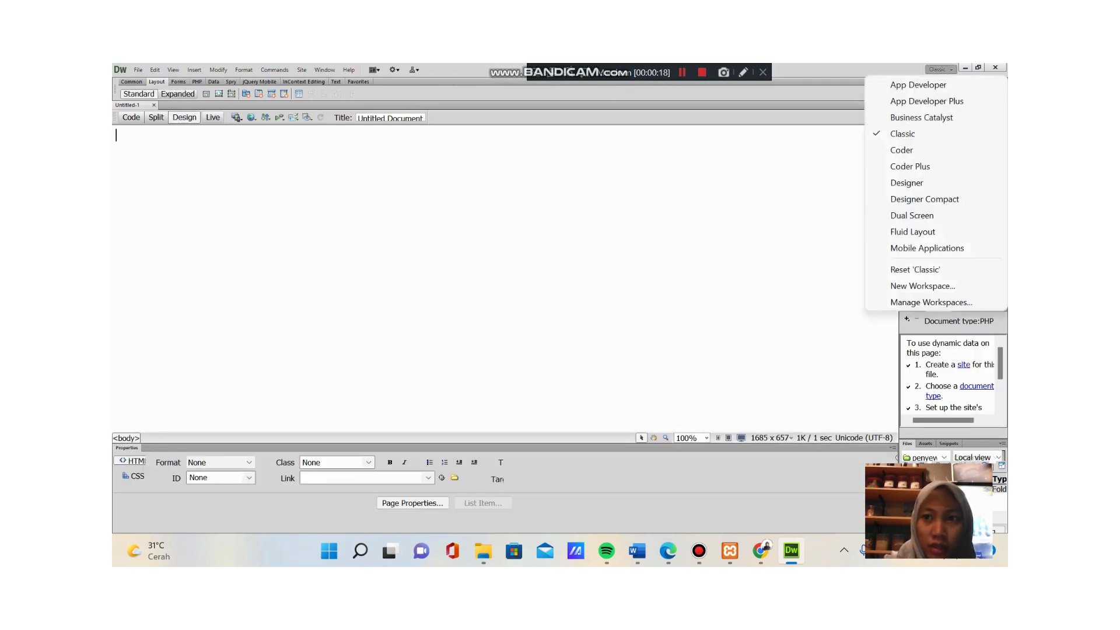
pyautogui.click(909, 133)
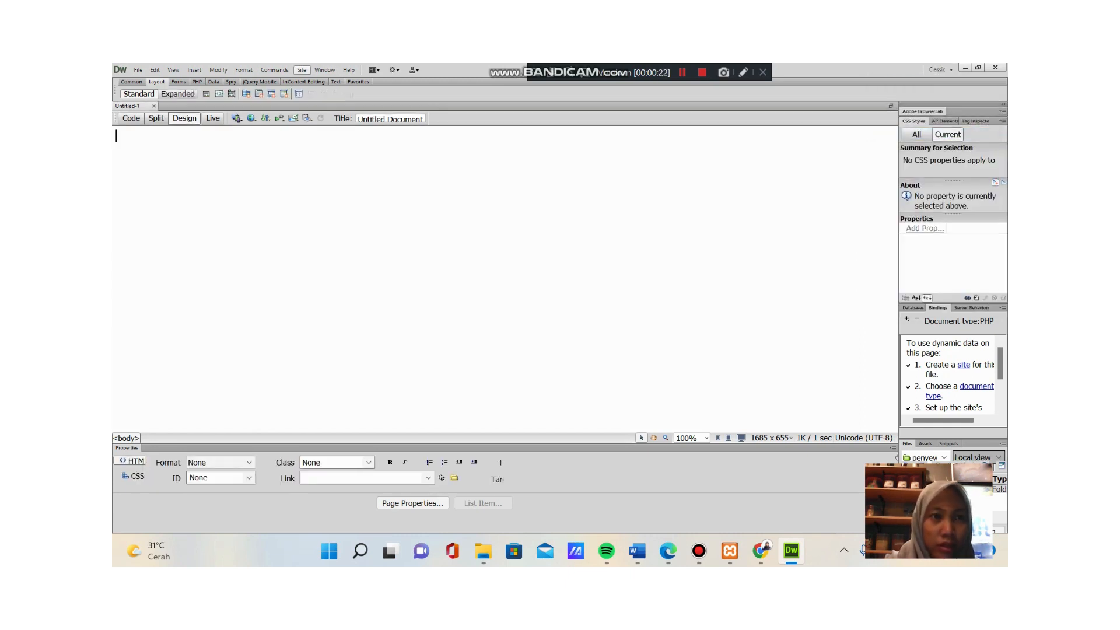
# - Define a new site persewaancd with C:\xampp\htdocs\persewaancd\ as its local site folder
pyautogui.click(302, 69)
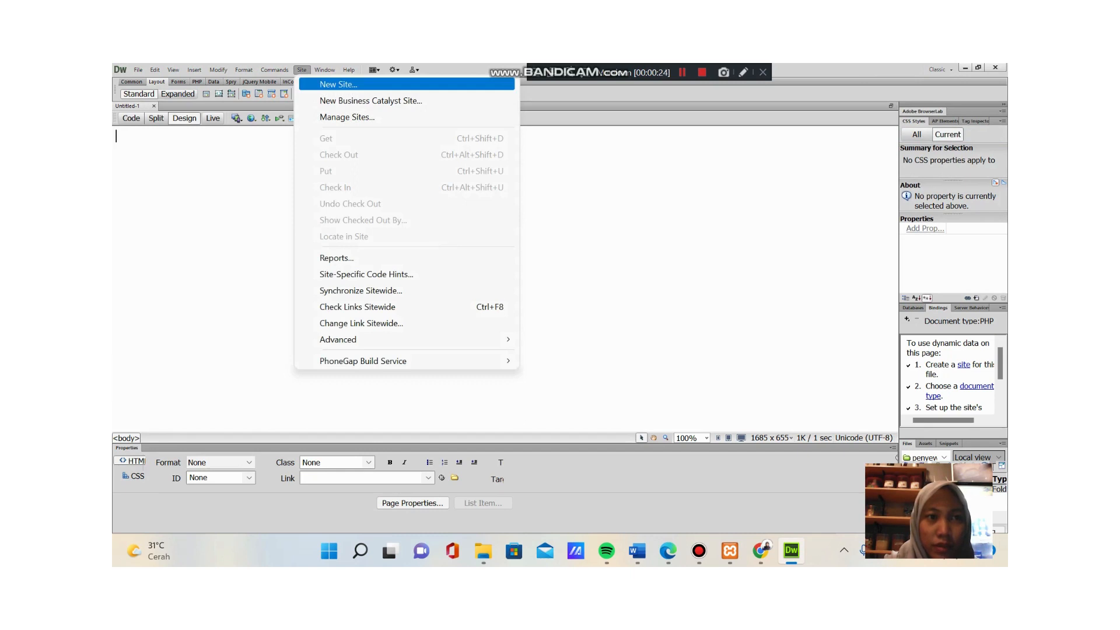
pyautogui.click(338, 84)
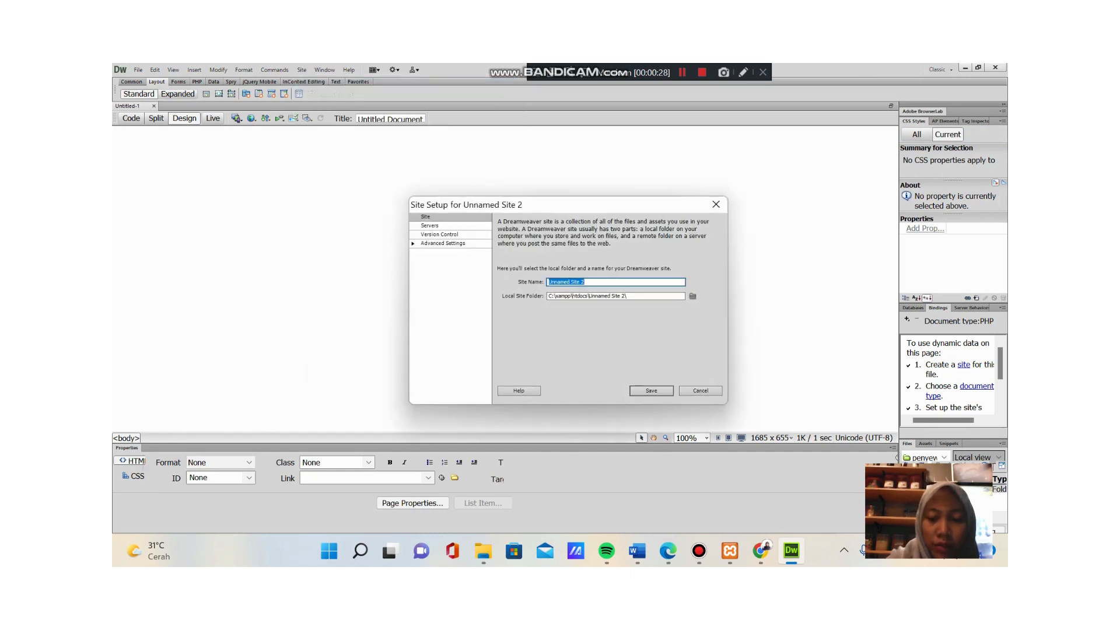
pyautogui.write('perse')
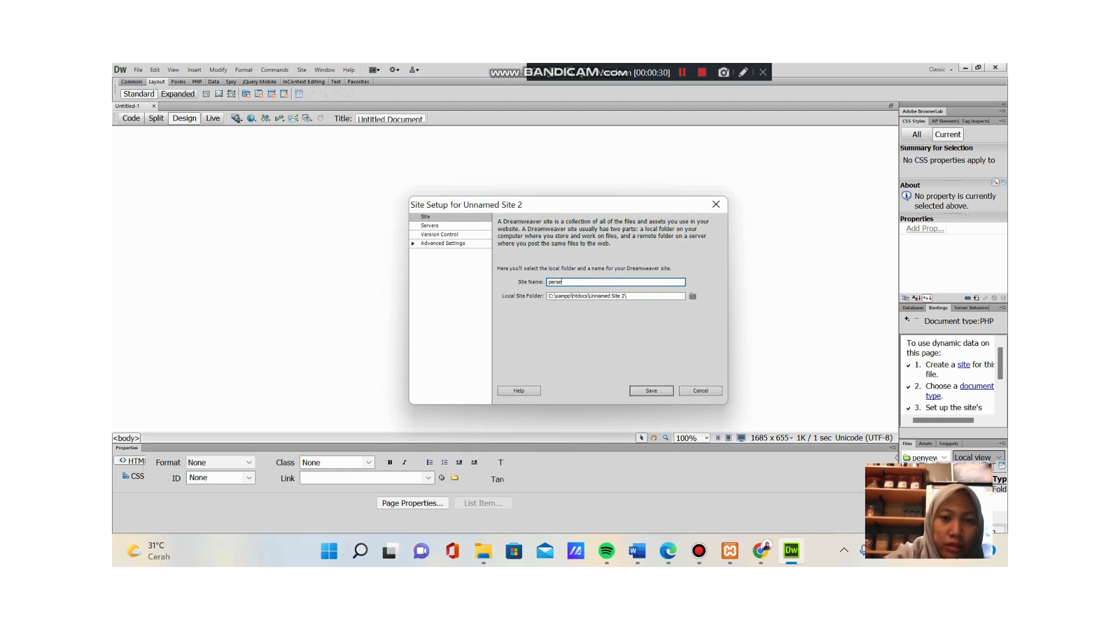
pyautogui.write('waancd')
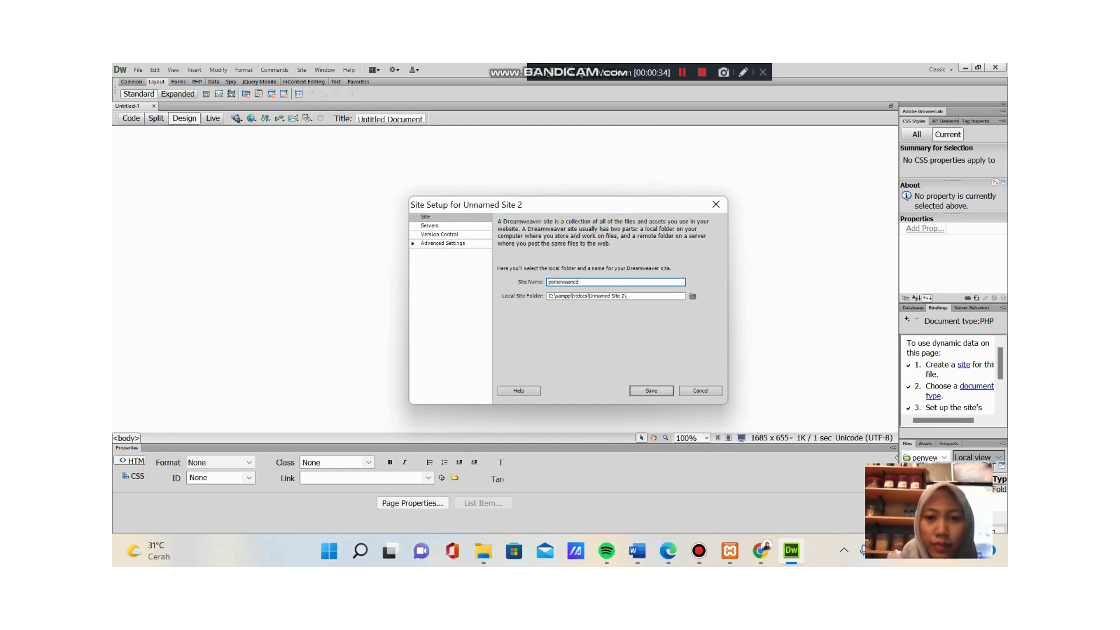
pyautogui.click(692, 296)
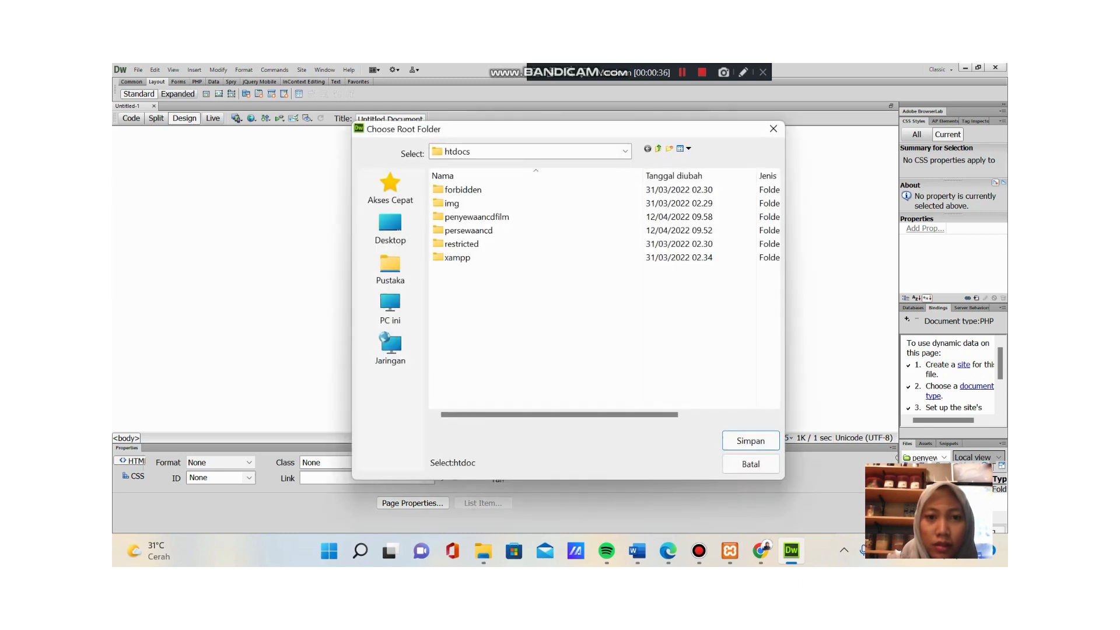
pyautogui.click(468, 230)
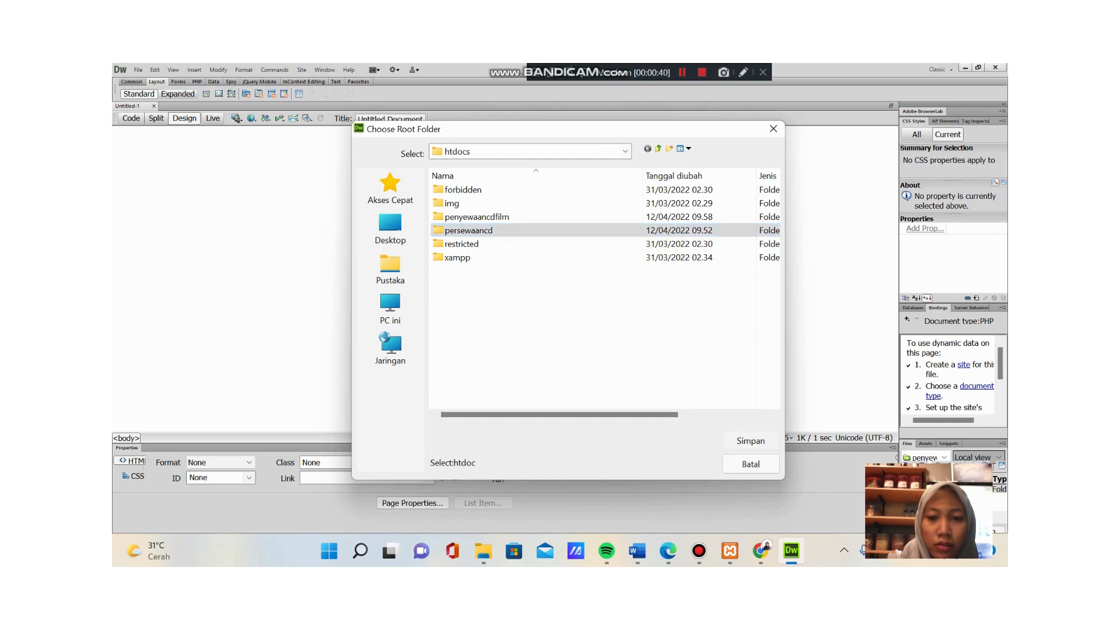
pyautogui.doubleClick(469, 230)
pyautogui.click(751, 440)
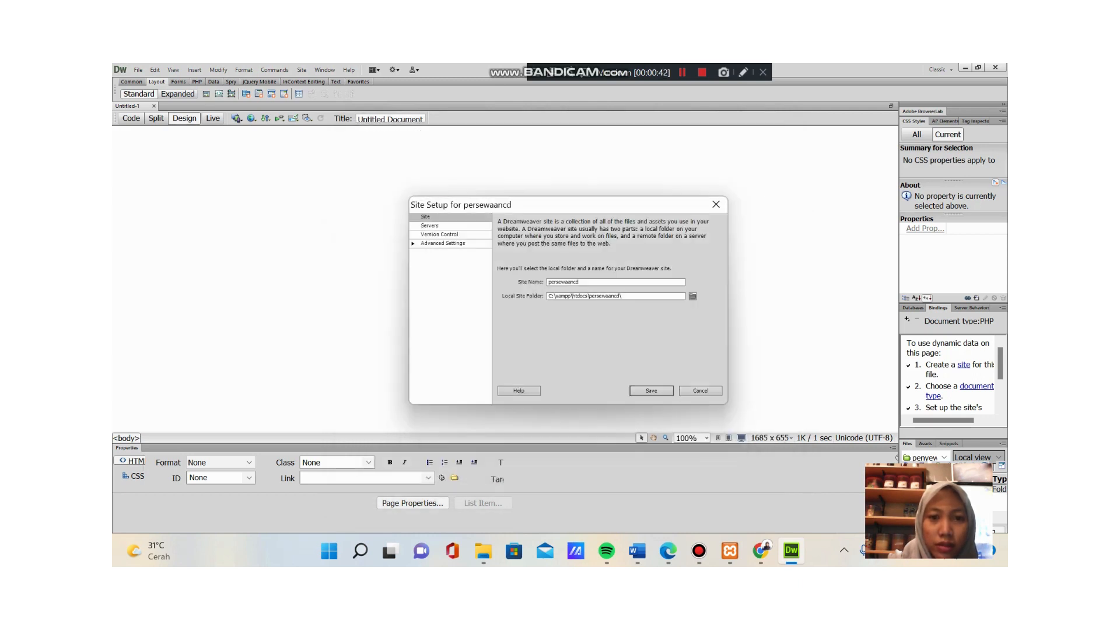
pyautogui.click(430, 226)
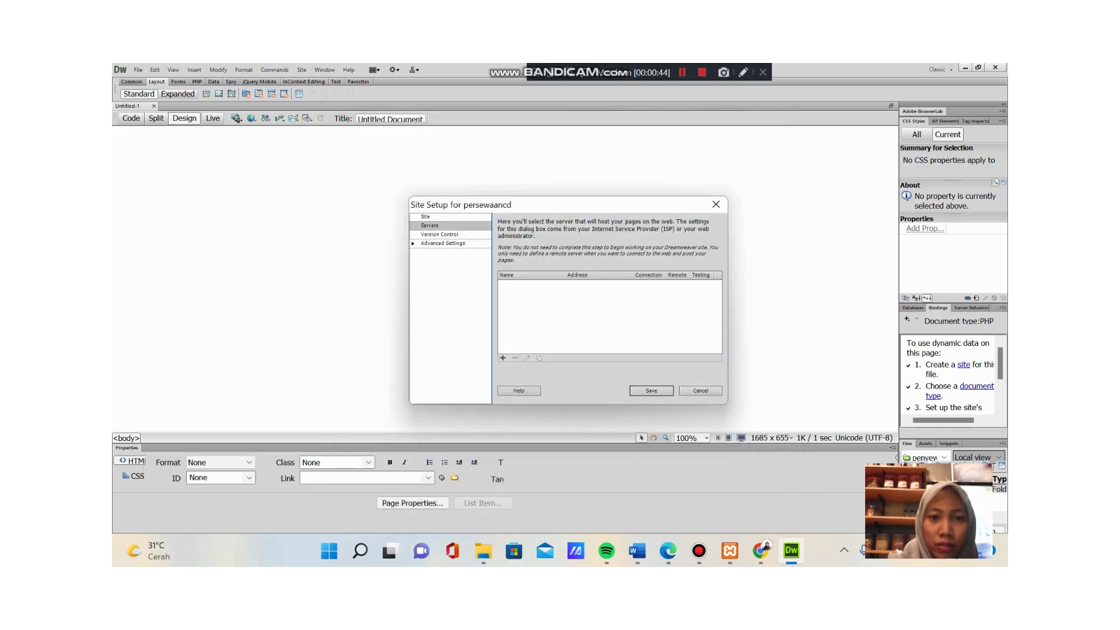
pyautogui.click(502, 357)
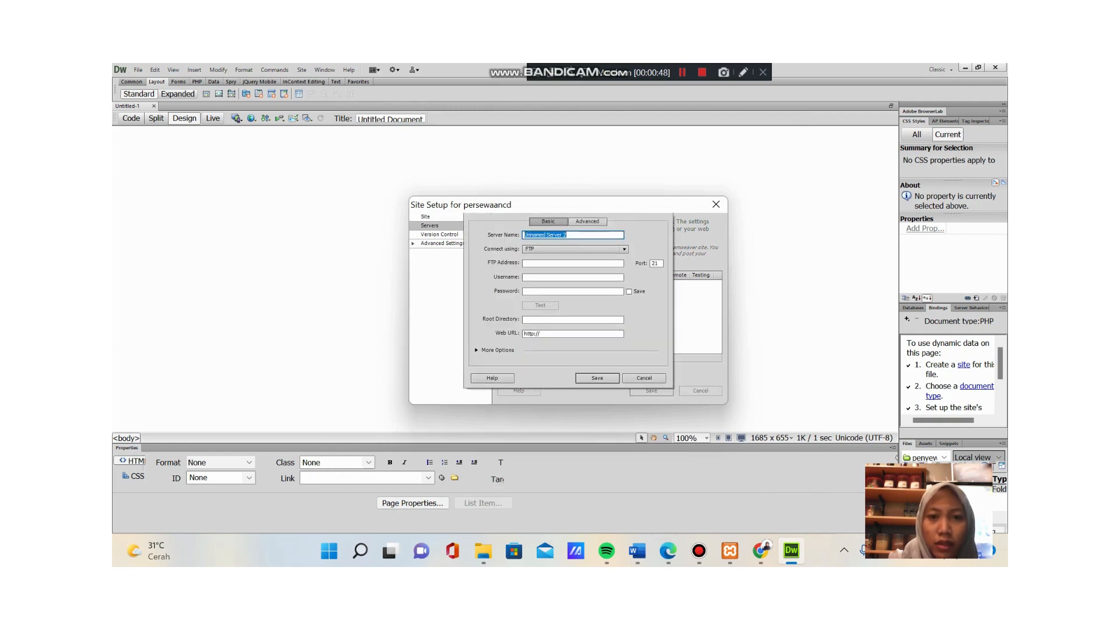
pyautogui.write('persewa')
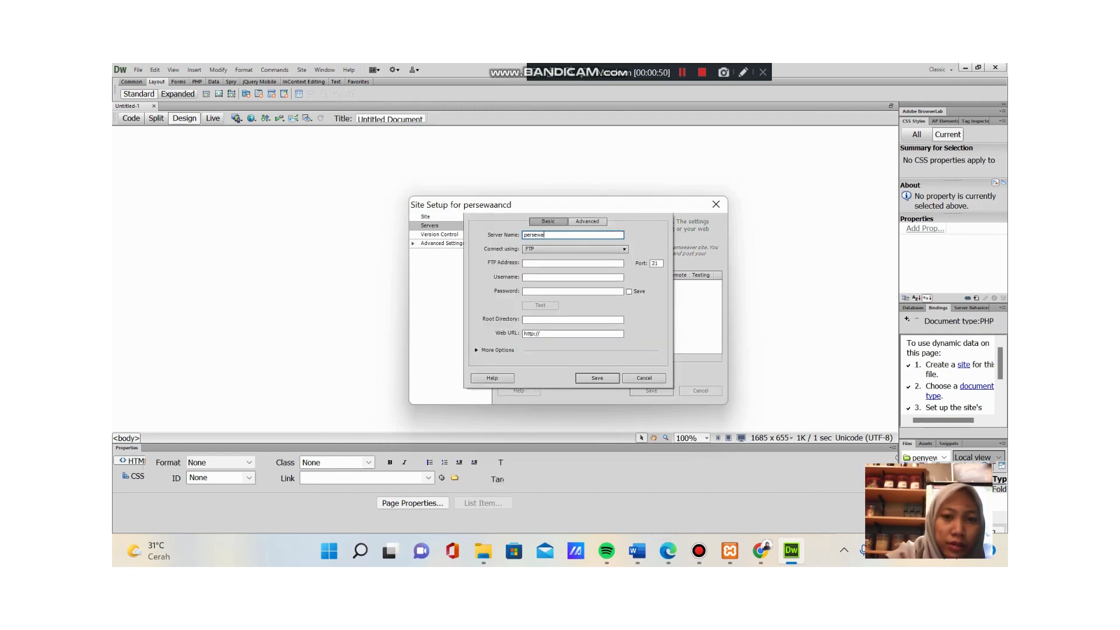
pyautogui.write('ancd')
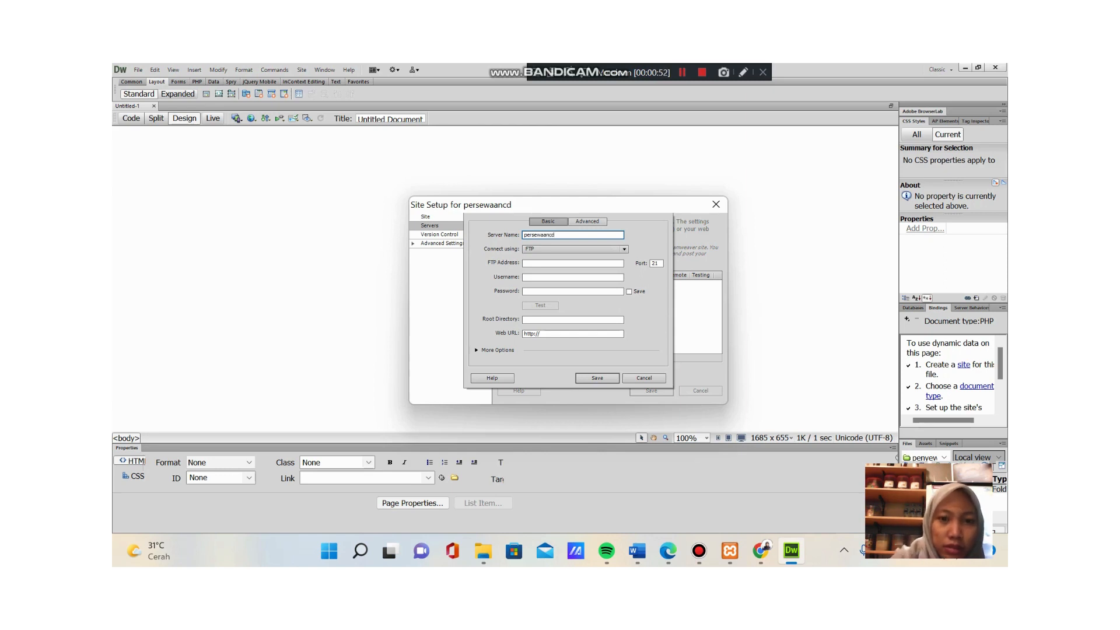
pyautogui.click(624, 248)
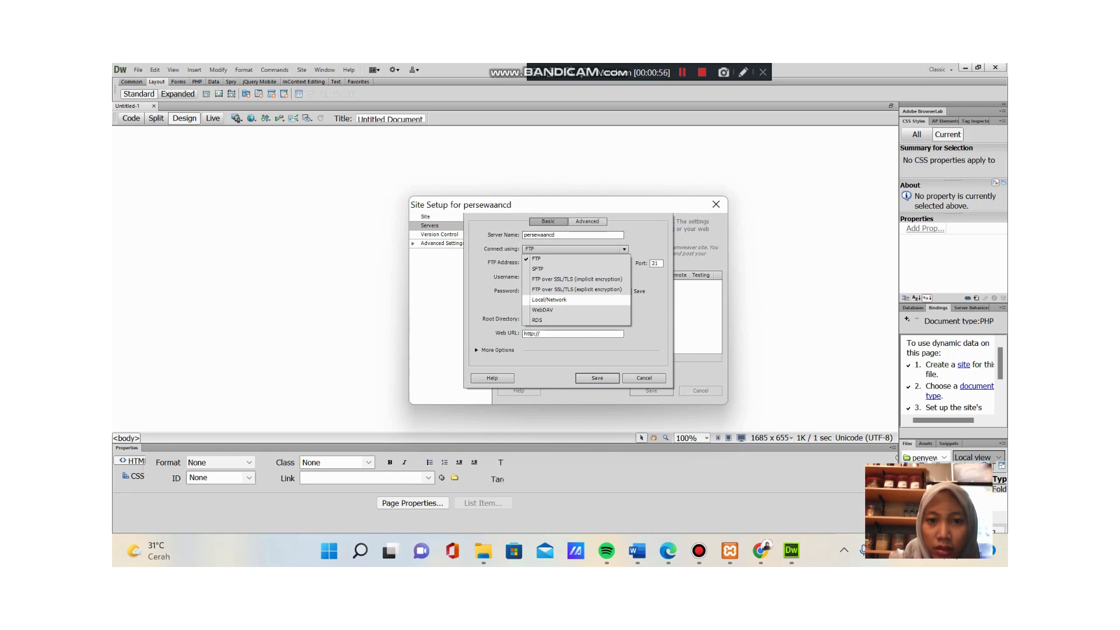
pyautogui.click(549, 299)
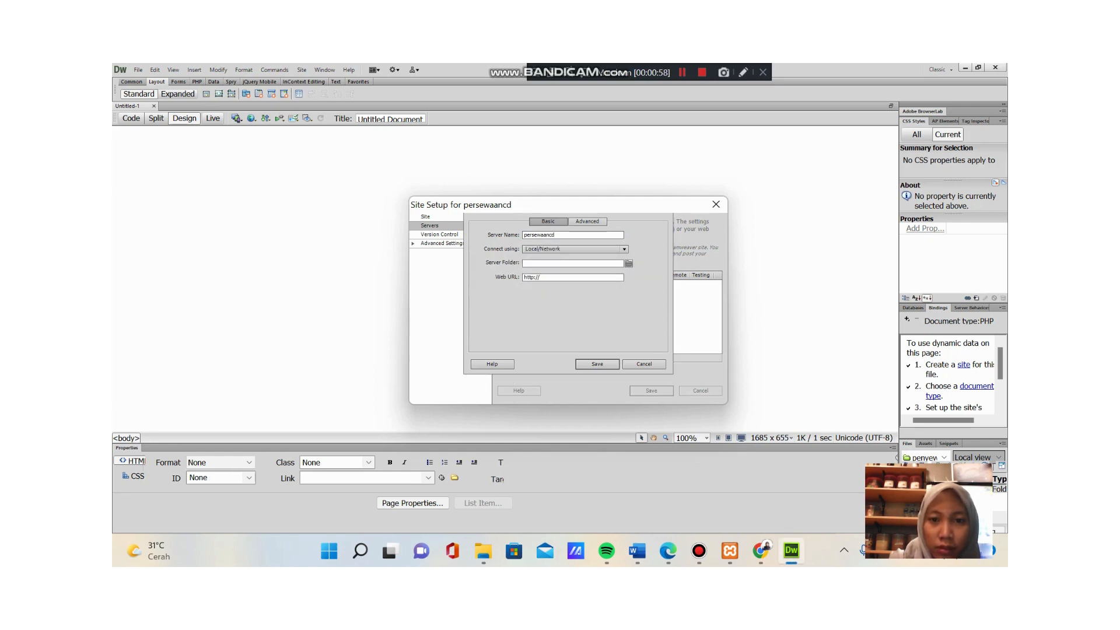
pyautogui.click(629, 263)
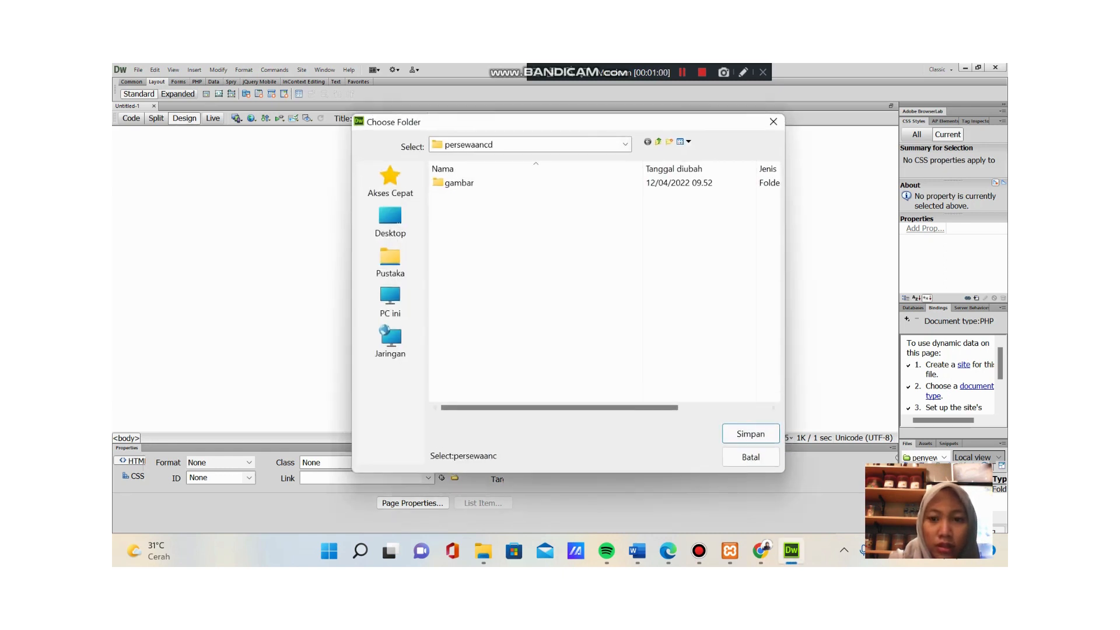
pyautogui.press('Return')
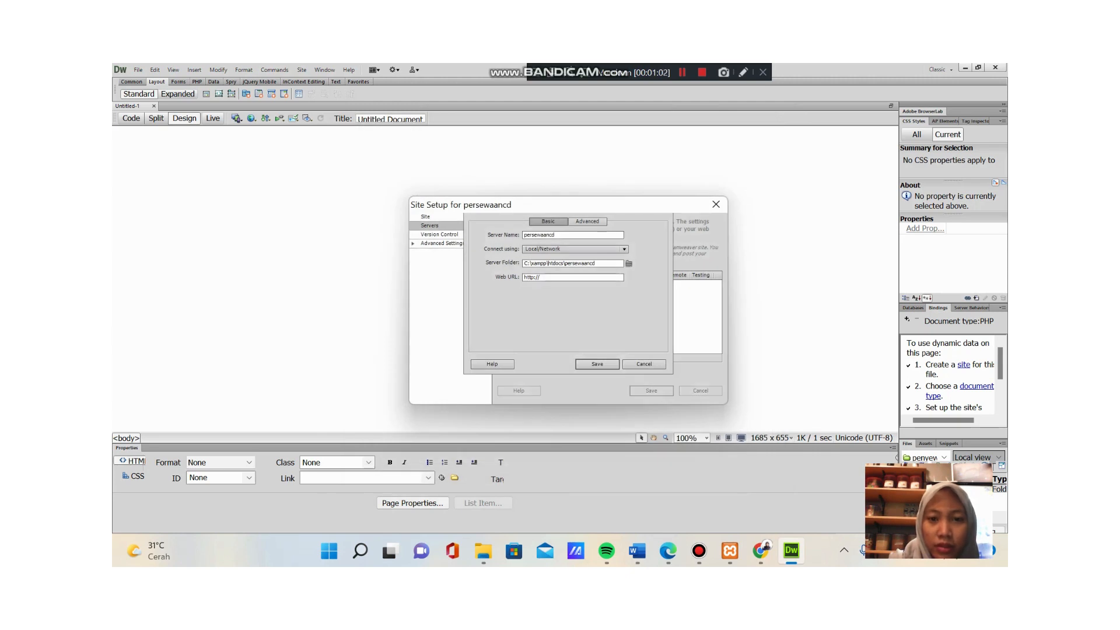
pyautogui.click(541, 277)
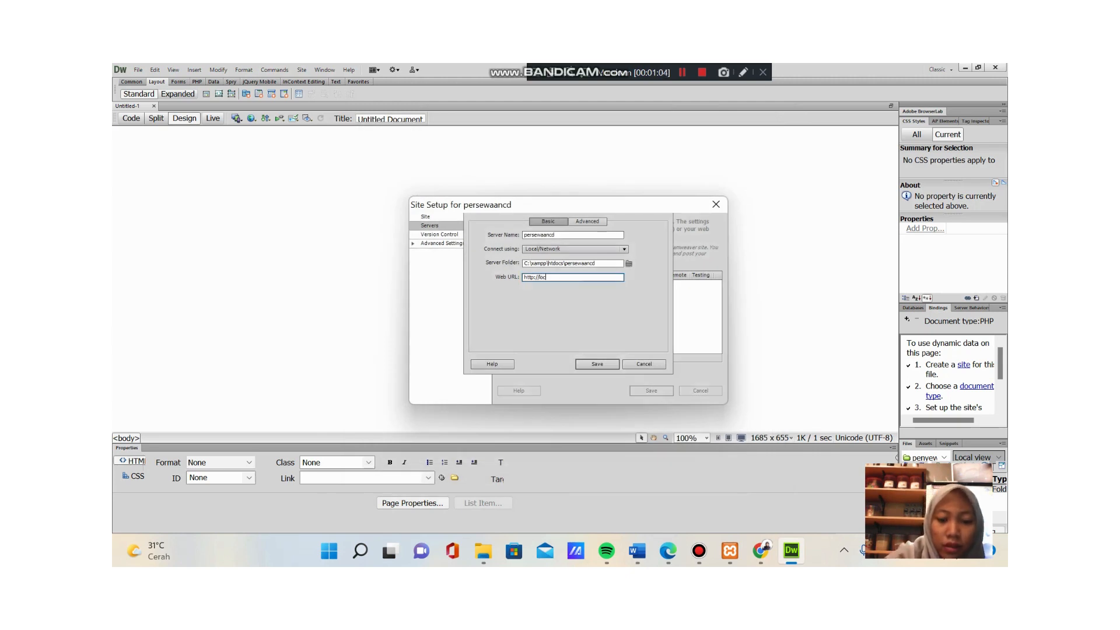
pyautogui.write('localhost')
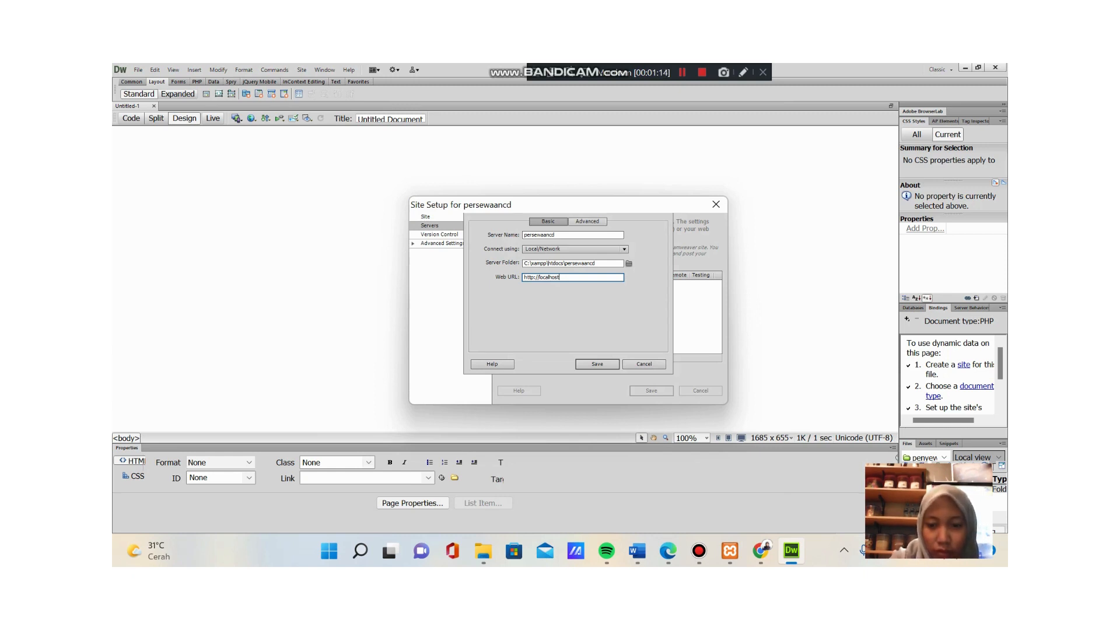
pyautogui.click(760, 550)
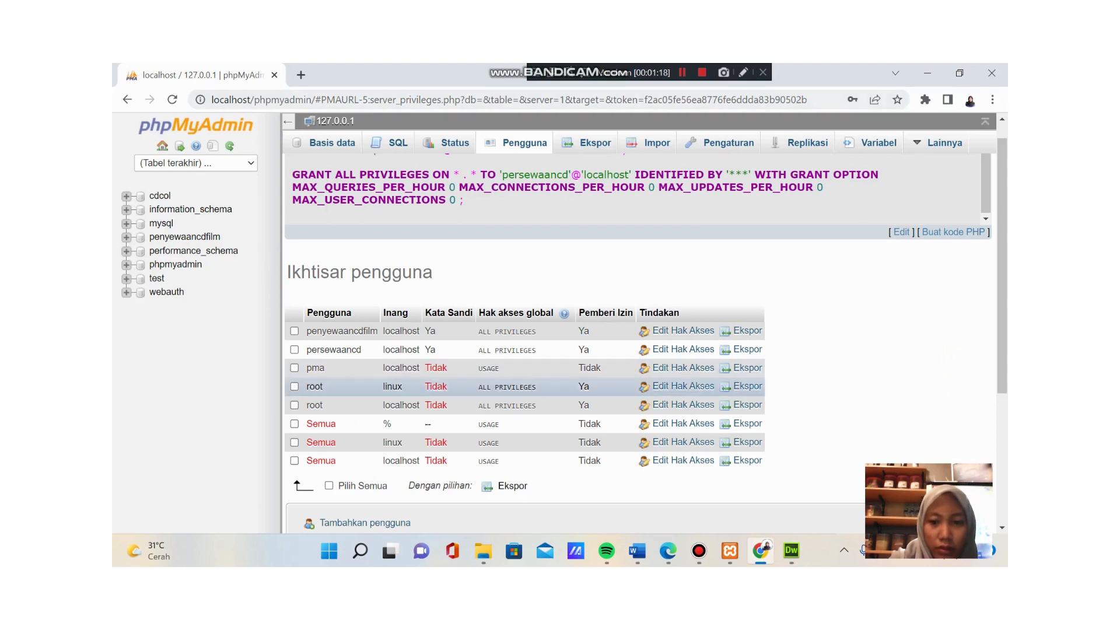
pyautogui.click(791, 550)
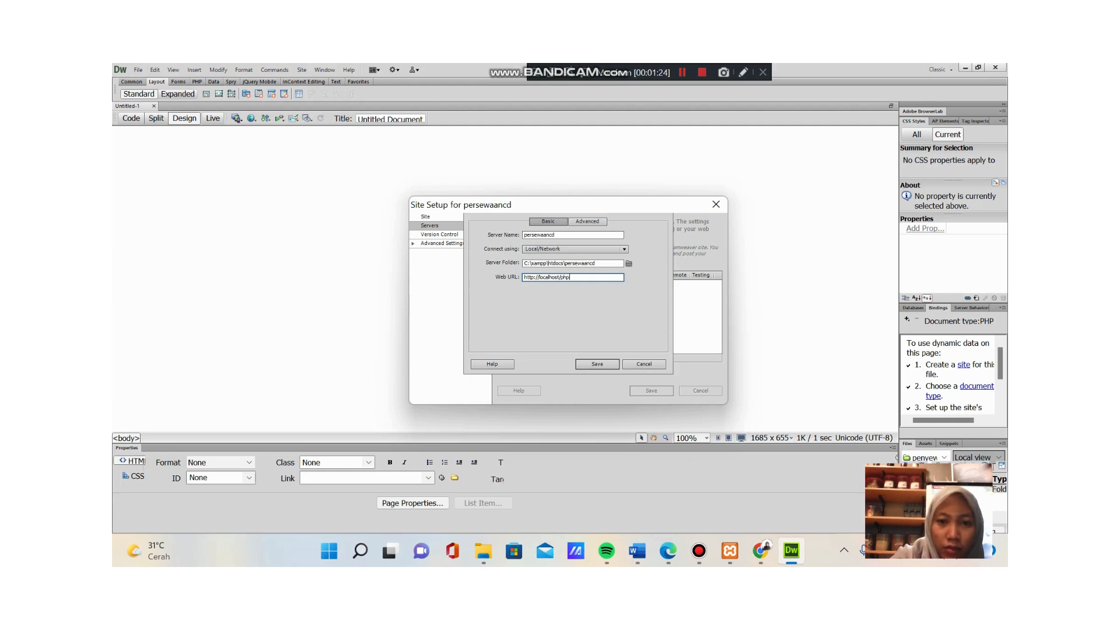
pyautogui.write('yadmin')
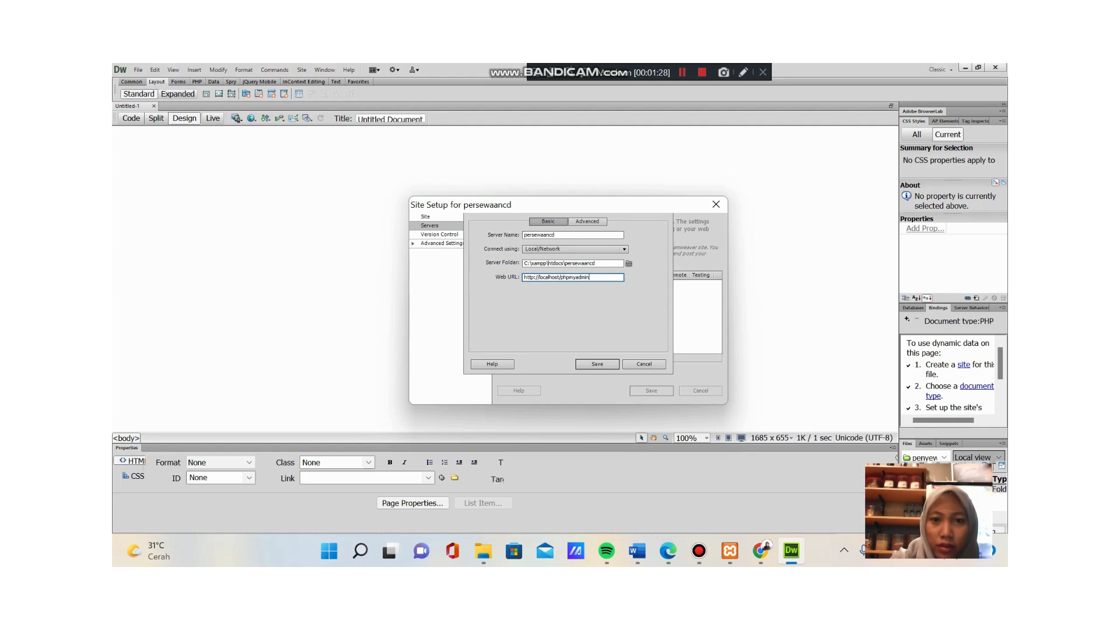
pyautogui.click(588, 222)
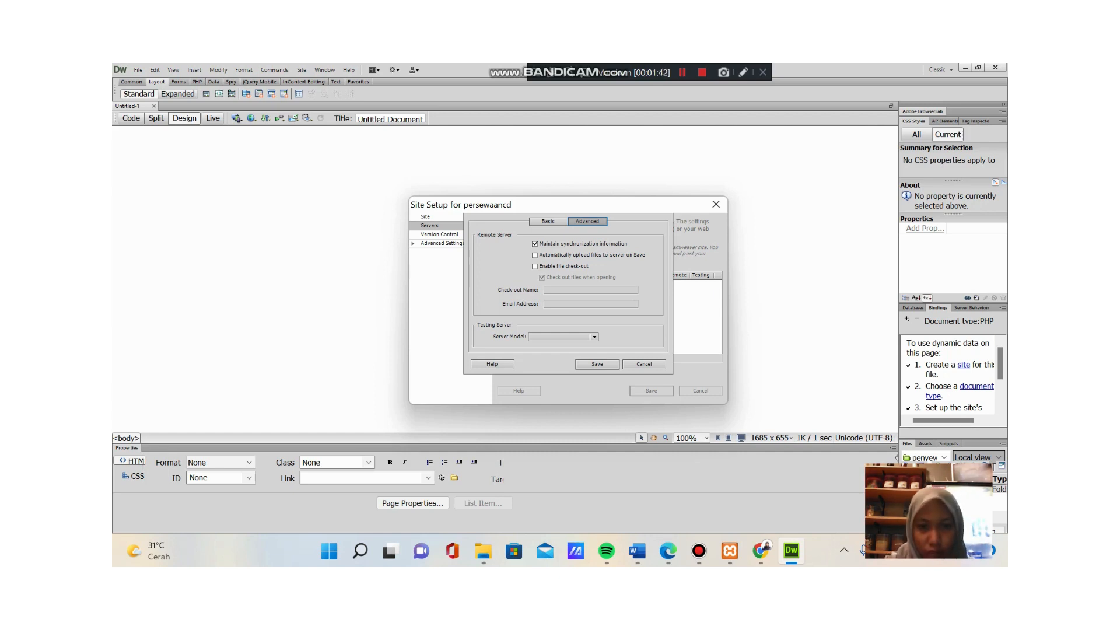
pyautogui.click(534, 266)
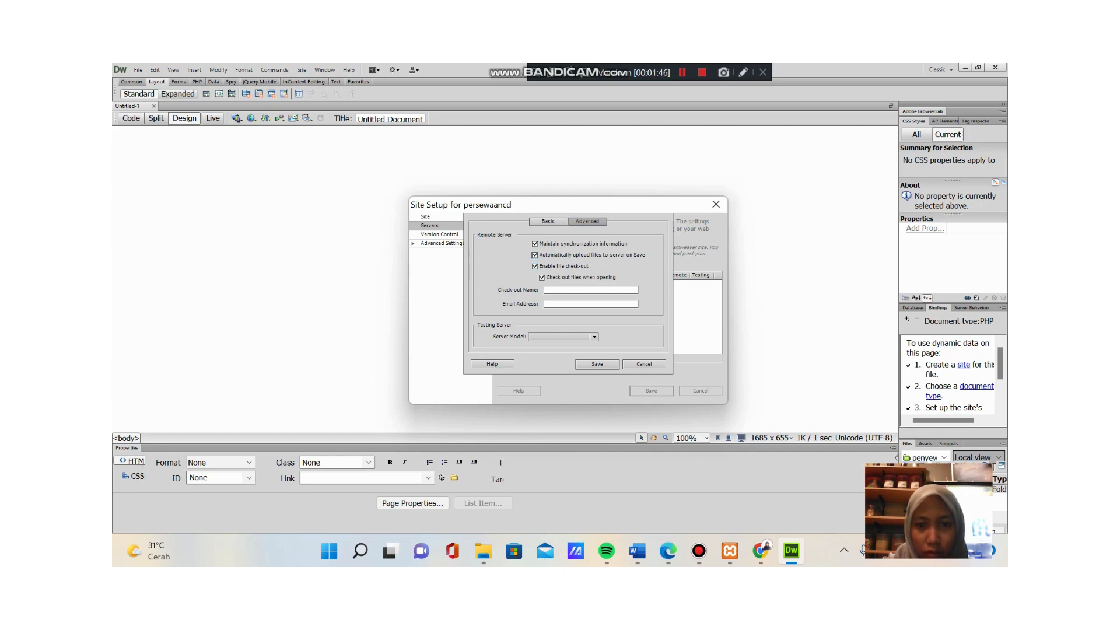
pyautogui.click(535, 266)
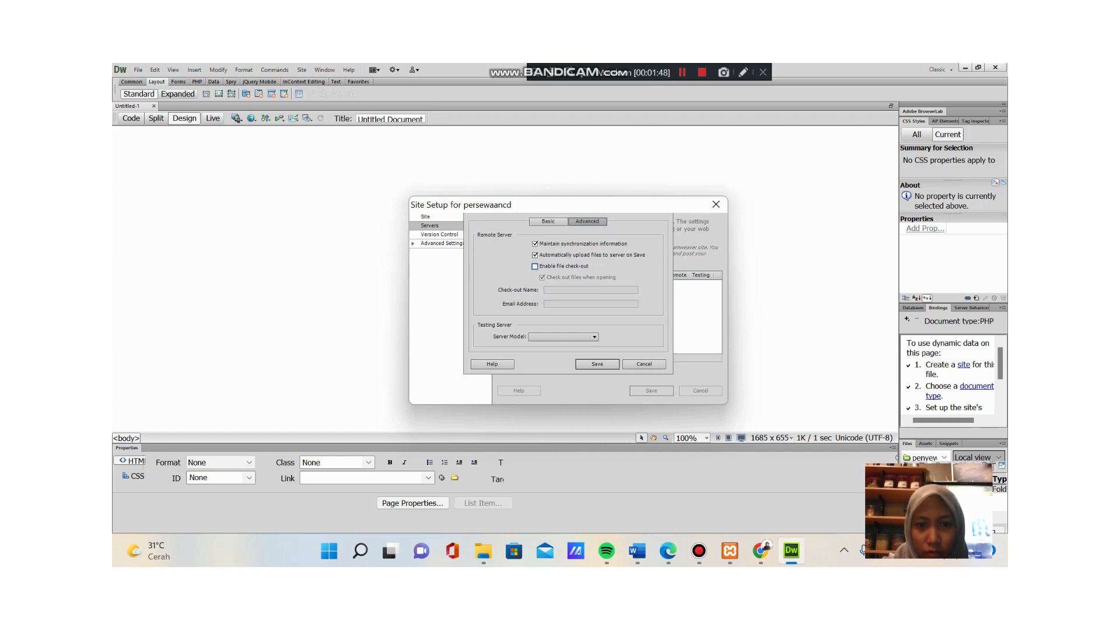
pyautogui.click(535, 255)
# - Set the server model to PHP MySQL and save the persewaancd server
pyautogui.click(593, 337)
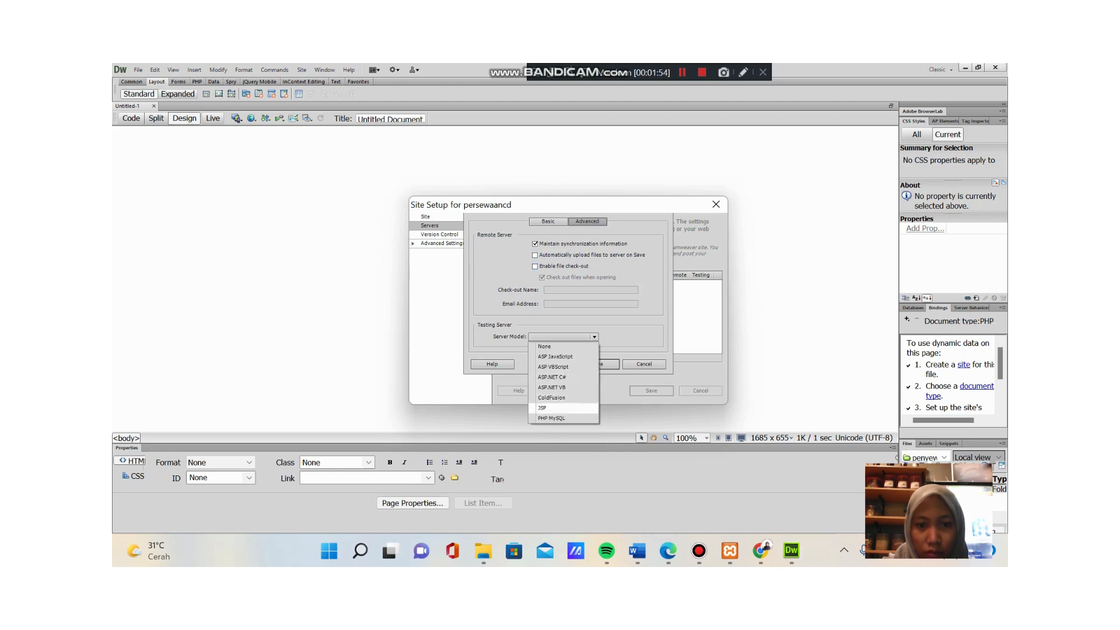
pyautogui.click(551, 419)
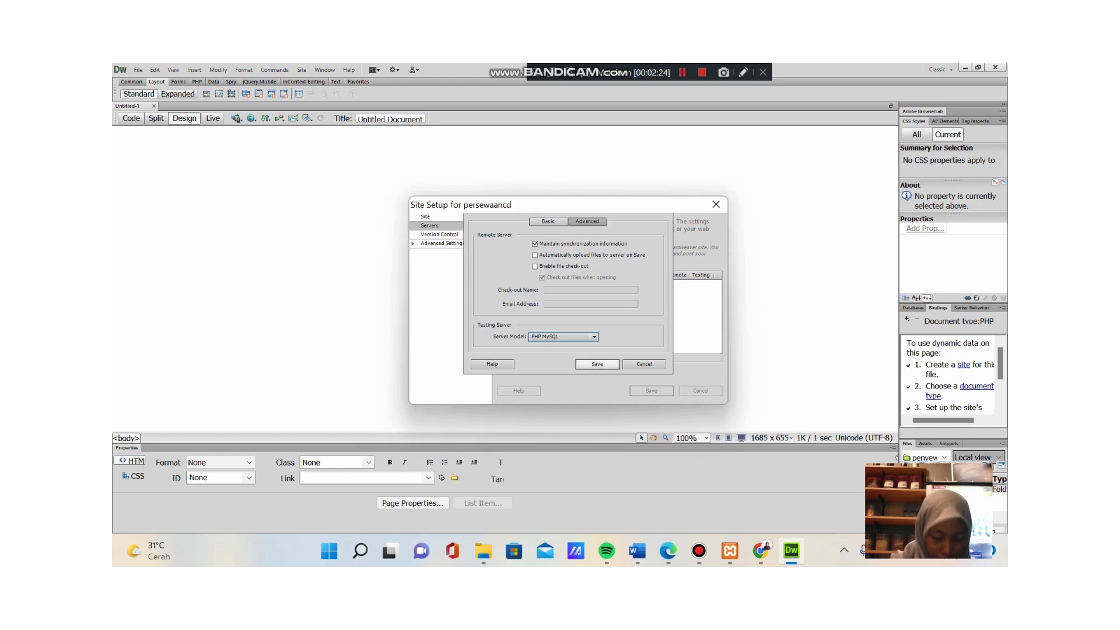
pyautogui.click(598, 363)
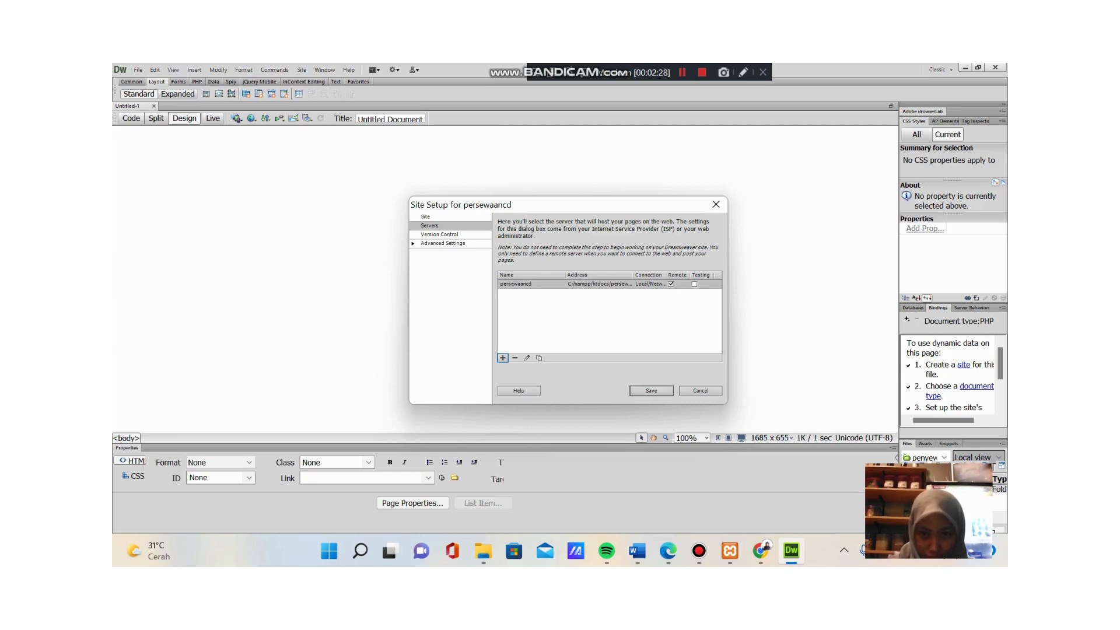
# - Make persewaancd the testing server and set gambar as the default images folder
pyautogui.click(693, 283)
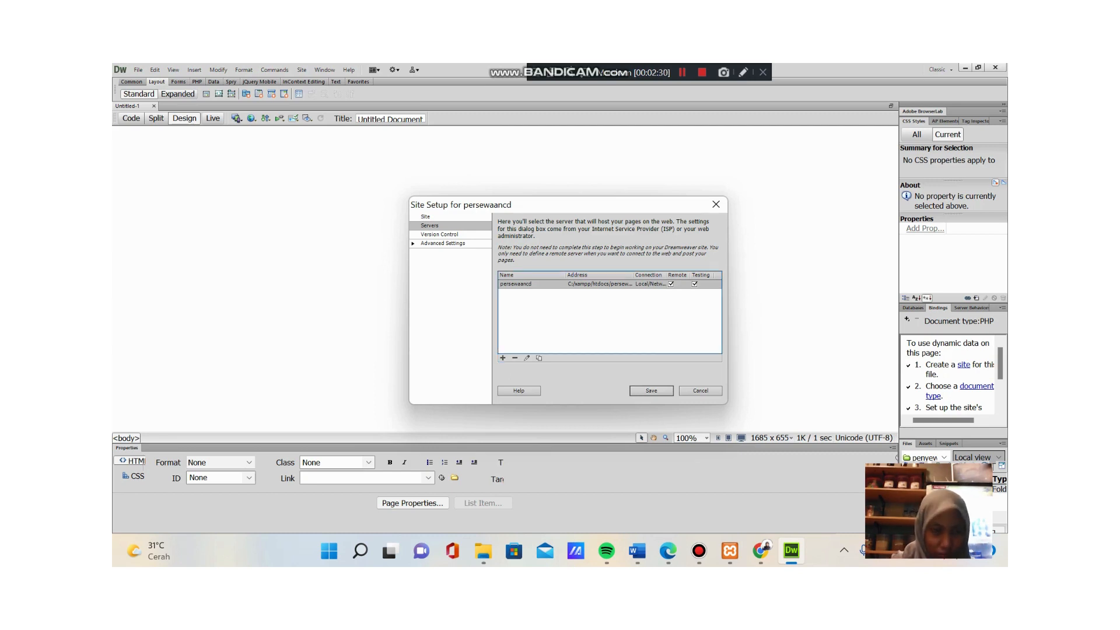
pyautogui.click(439, 234)
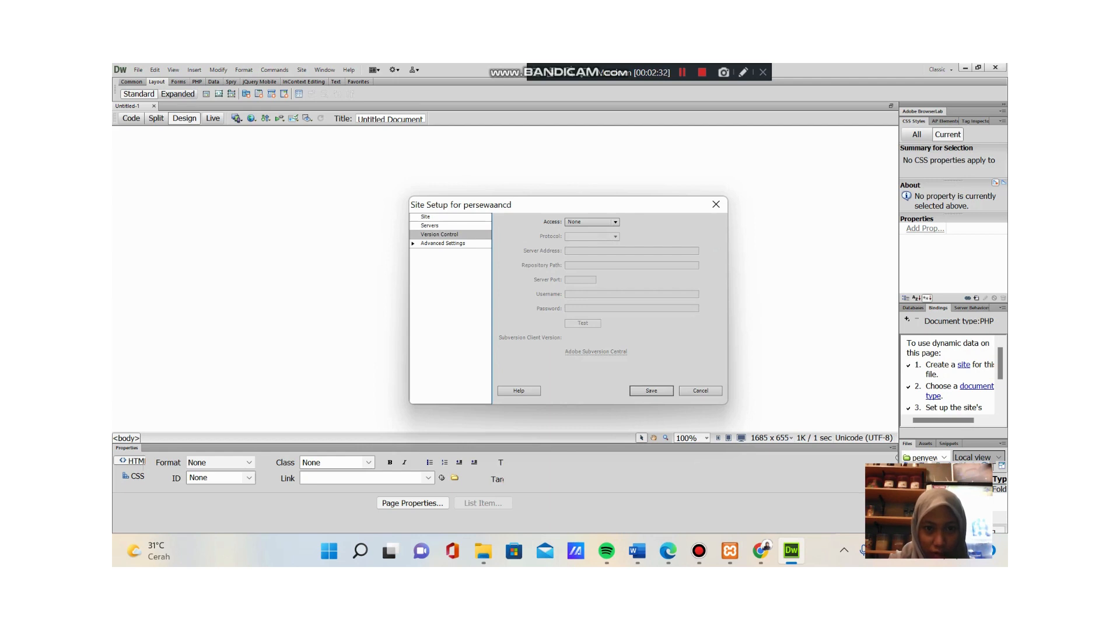
pyautogui.click(442, 243)
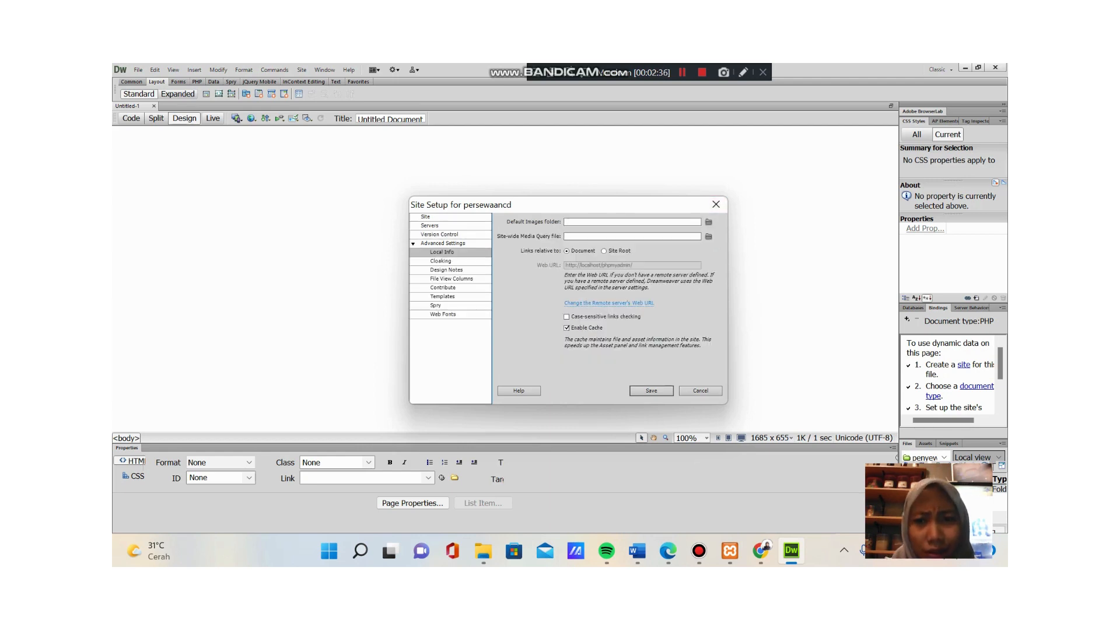
pyautogui.click(708, 221)
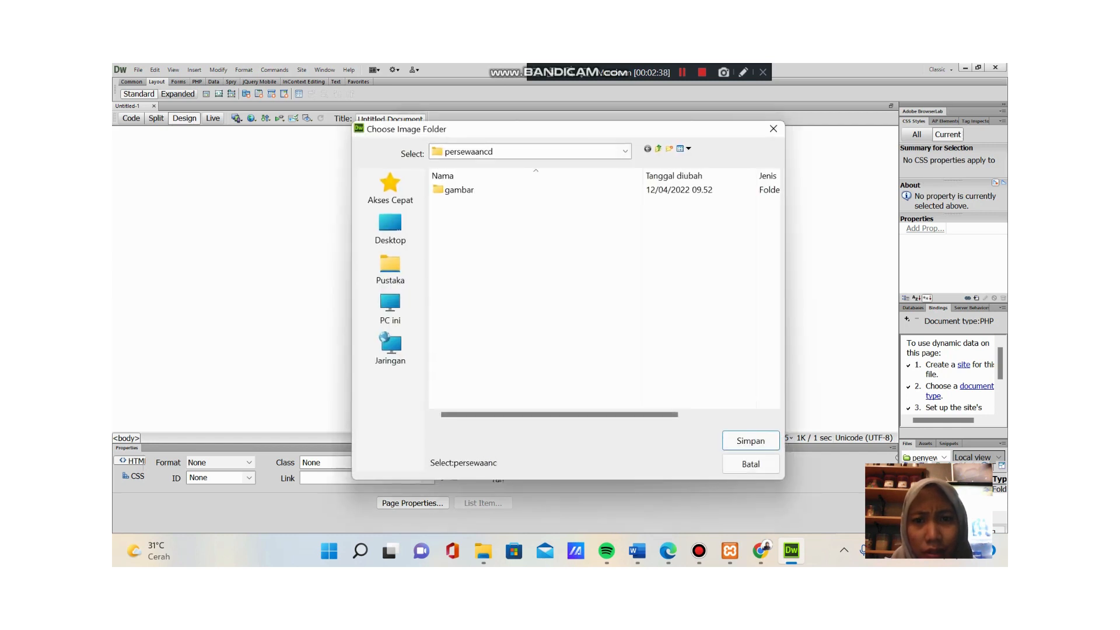
pyautogui.doubleClick(459, 190)
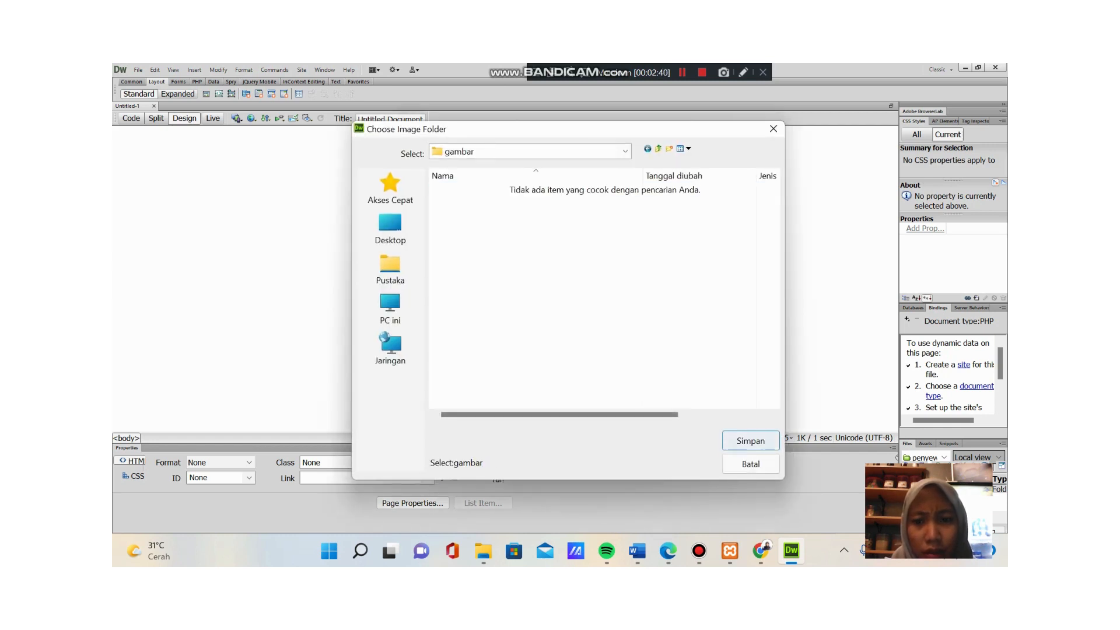
pyautogui.click(750, 441)
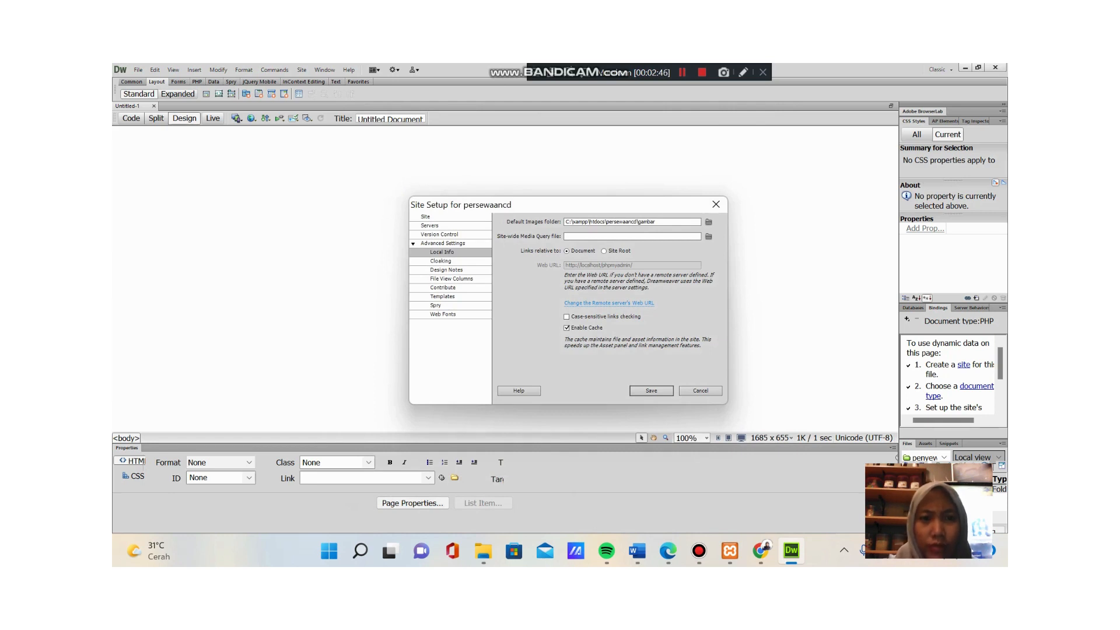
# - Review the Version Control, Servers, Site and Local Info settings, then save the site setup
pyautogui.click(440, 235)
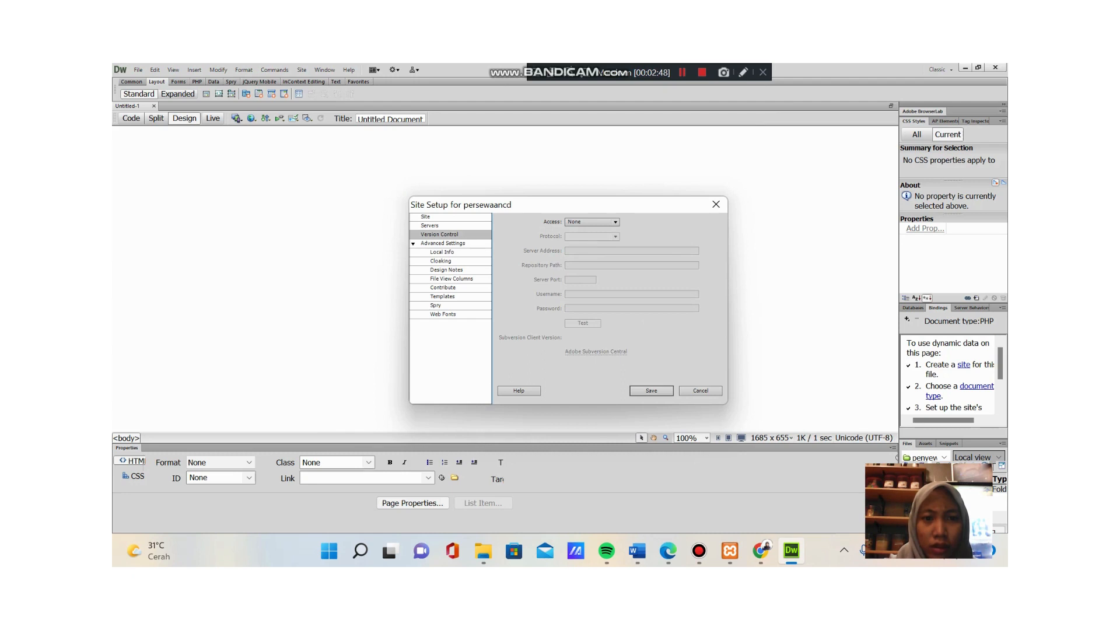
pyautogui.click(429, 226)
pyautogui.click(425, 217)
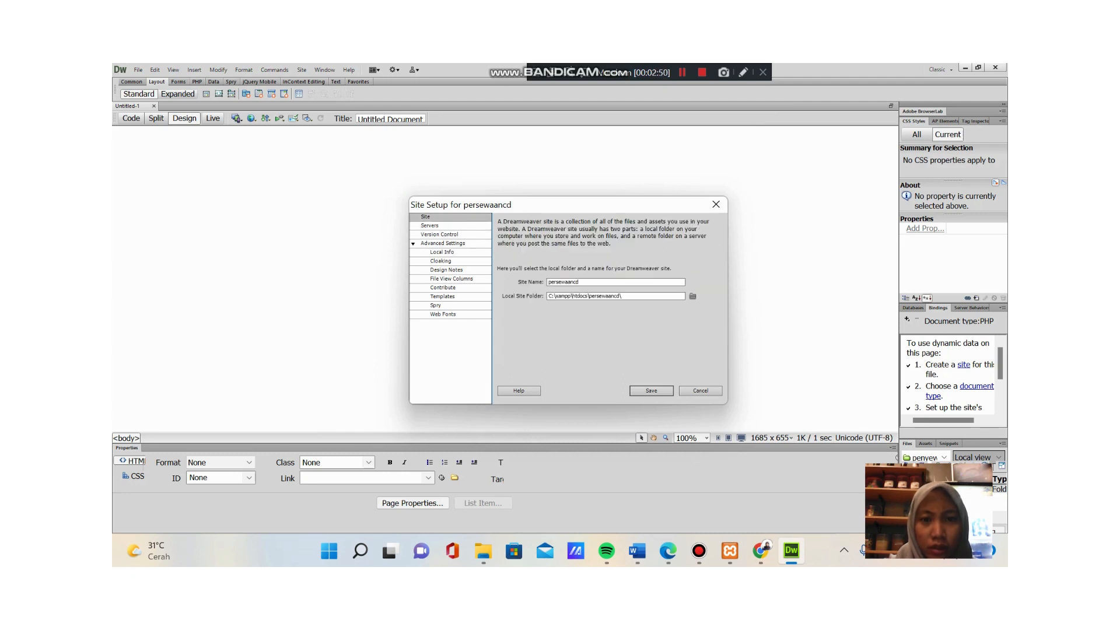
pyautogui.click(442, 252)
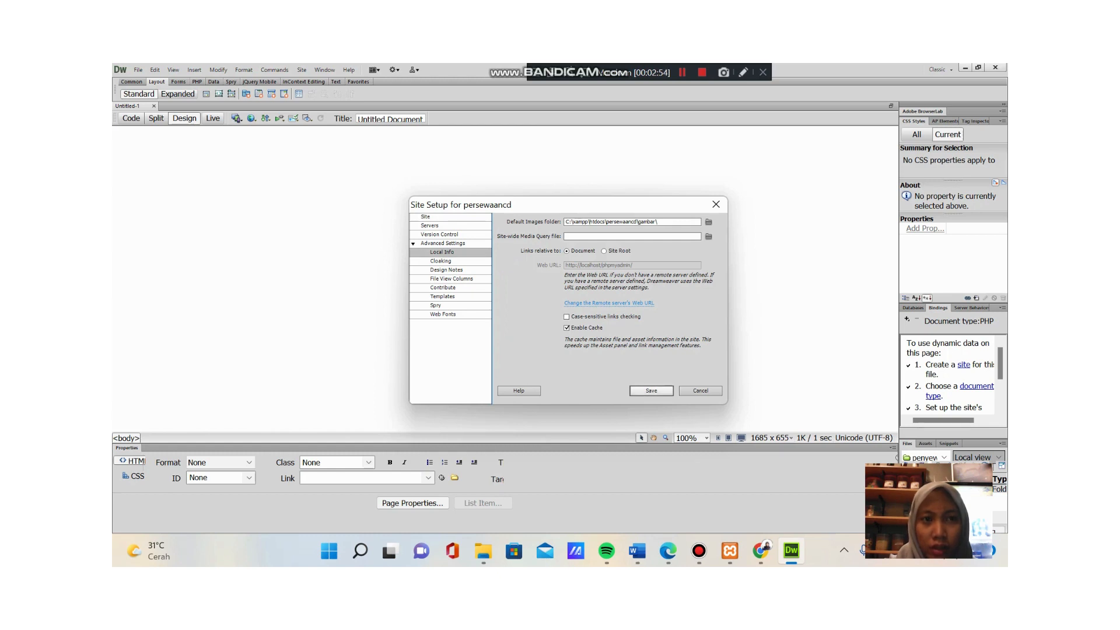
pyautogui.click(651, 390)
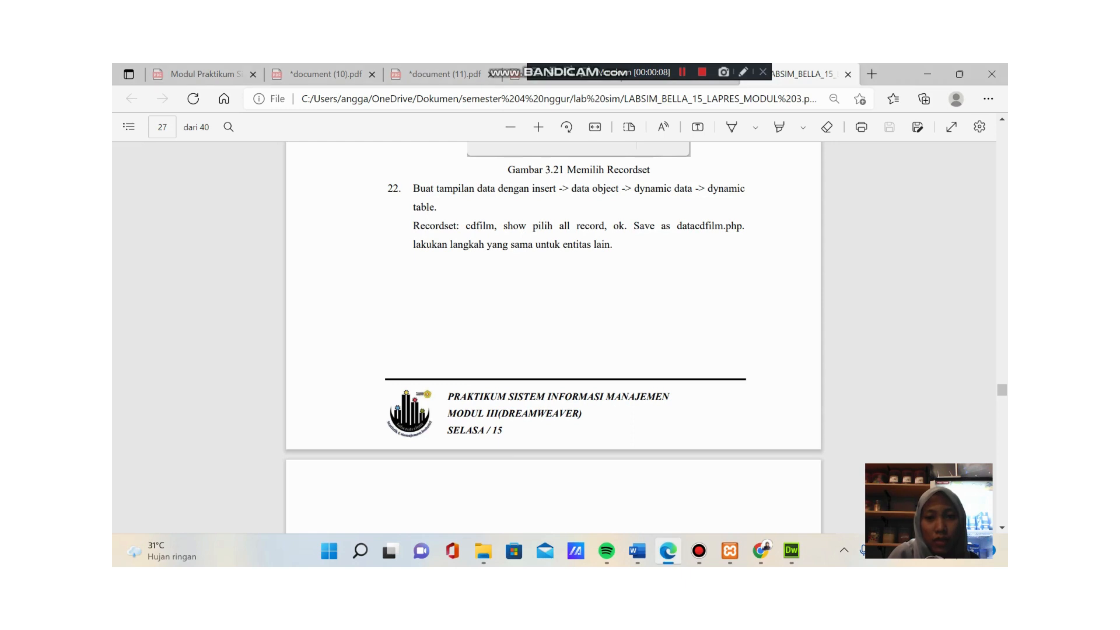
# - Scroll the PDF module down to page 28 to read steps 23 and 24
pyautogui.scroll(-1, 554, 338)
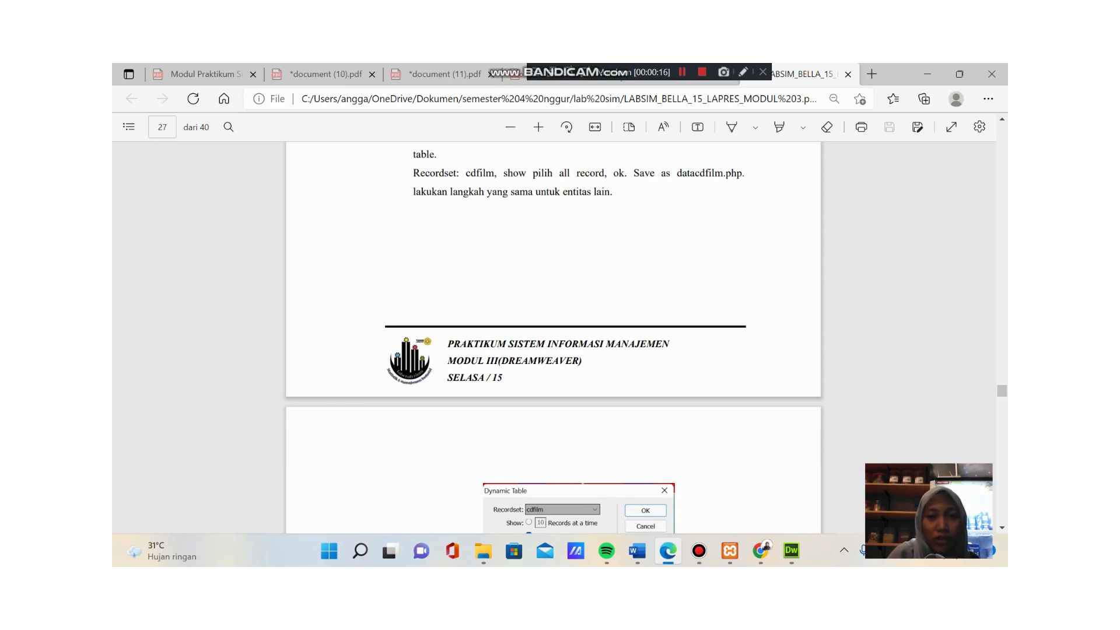
pyautogui.scroll(-6, 554, 338)
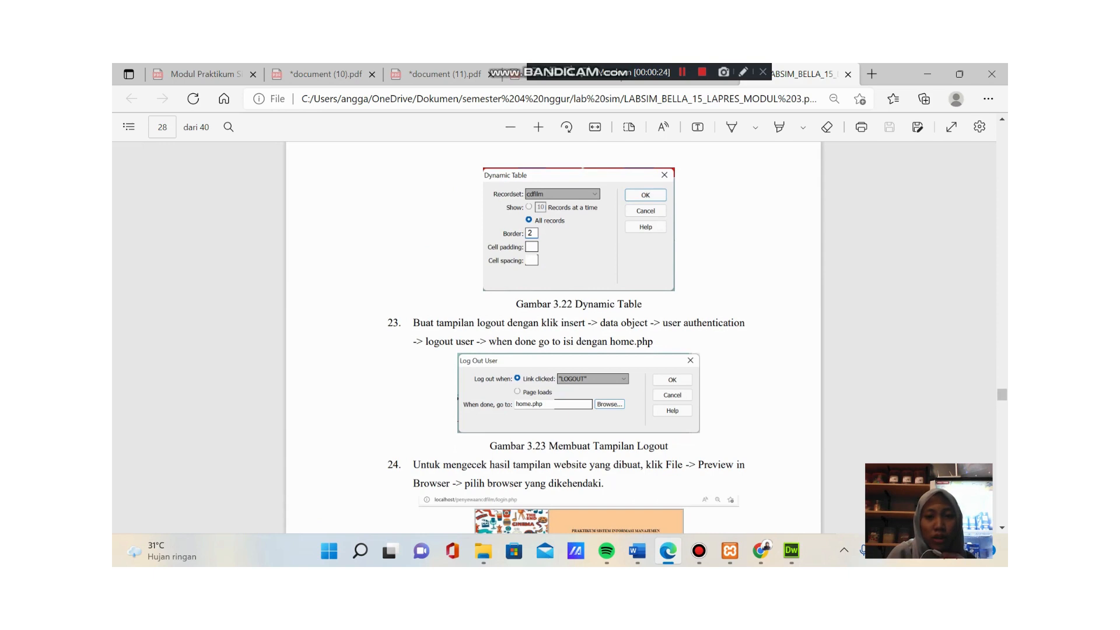
pyautogui.scroll(-2, 554, 338)
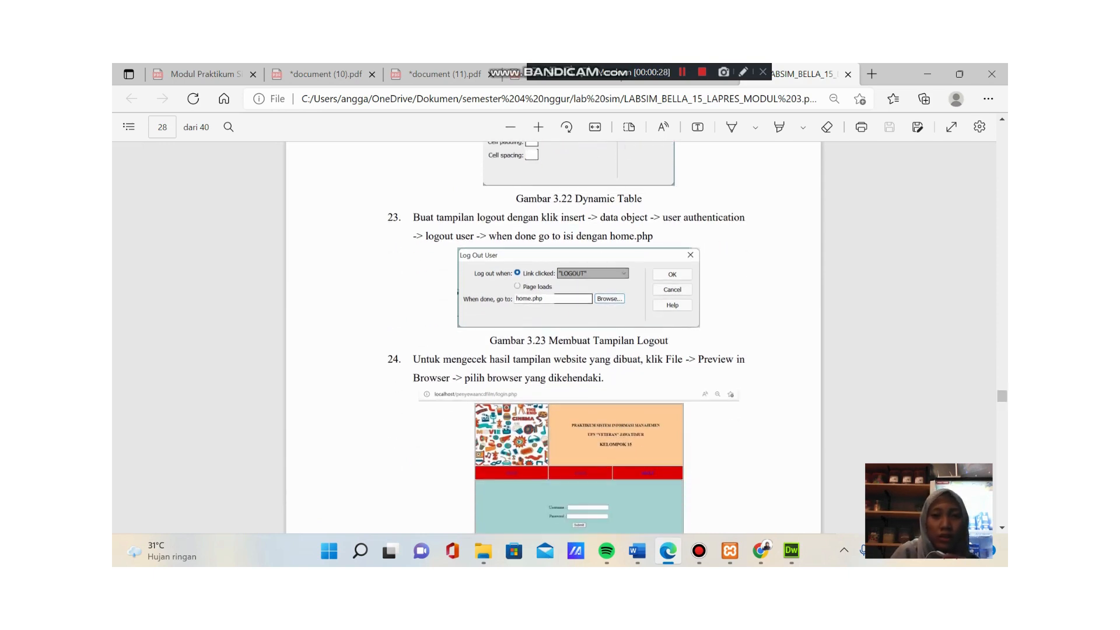
pyautogui.scroll(-1, 553, 338)
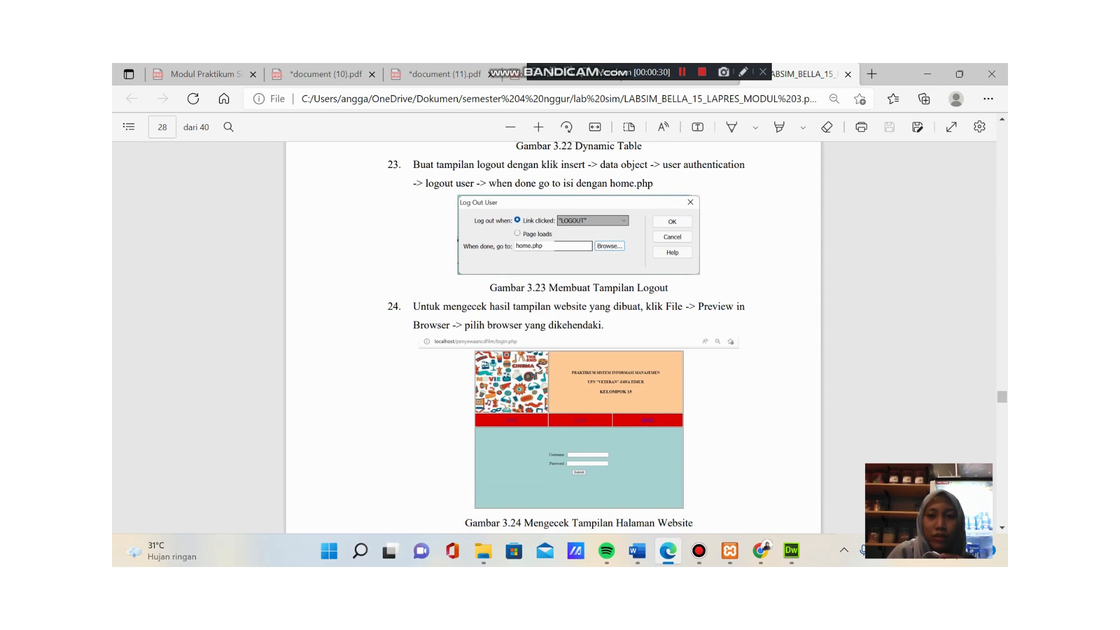